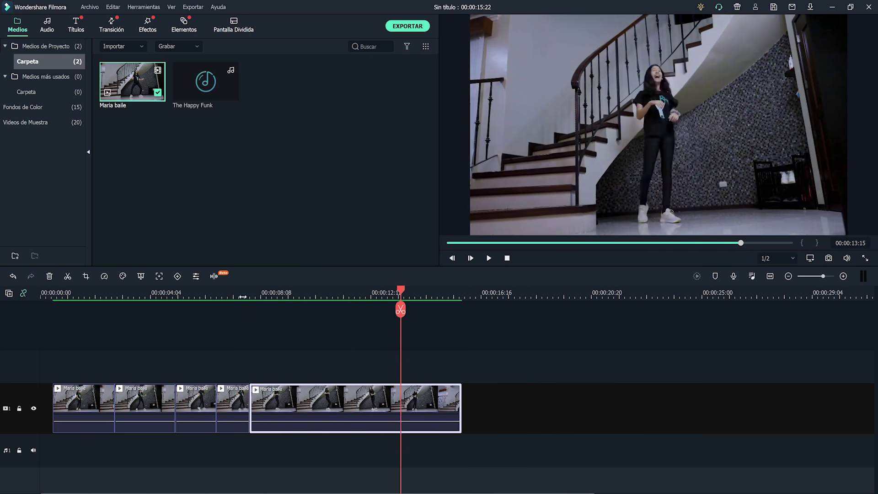
# Split the last dance clip on the timeline and delete the unwanted section after the cut
pyautogui.click(298, 299)
pyautogui.click(296, 310)
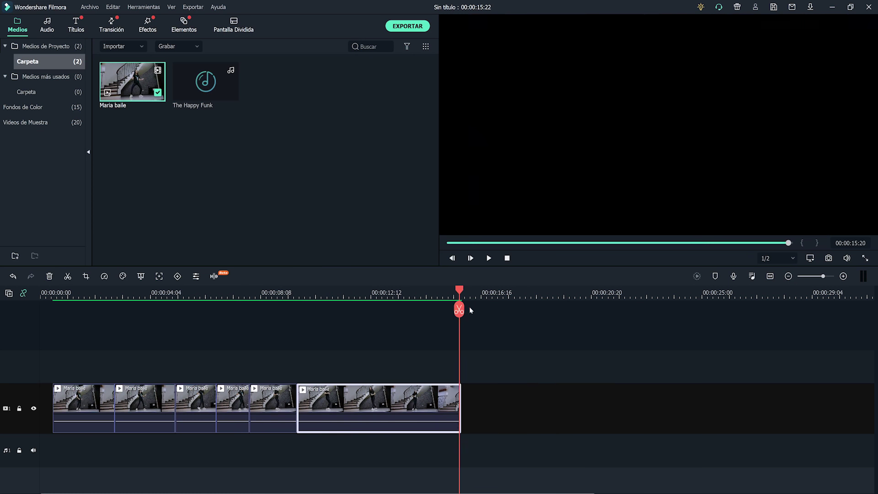
pyautogui.press('Delete')
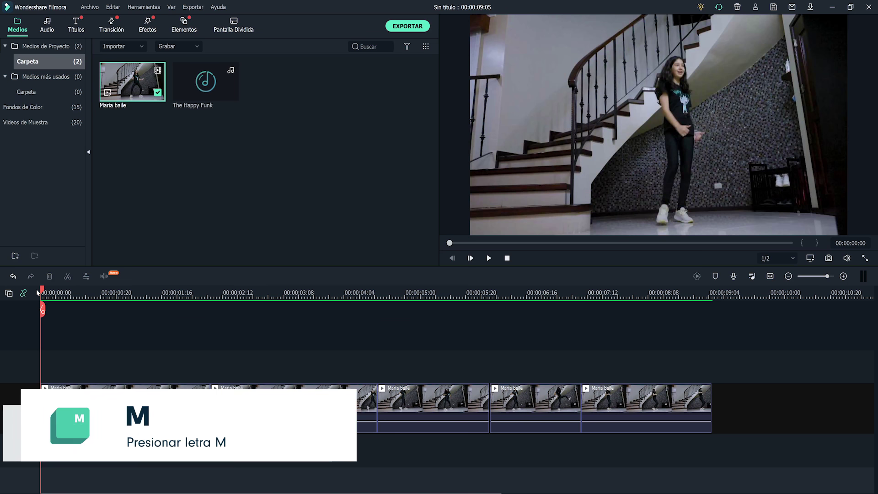
# Add three markers to the first dance clip at the moves that should match the music
pyautogui.moveTo(44, 292); pyautogui.dragTo(67, 293)
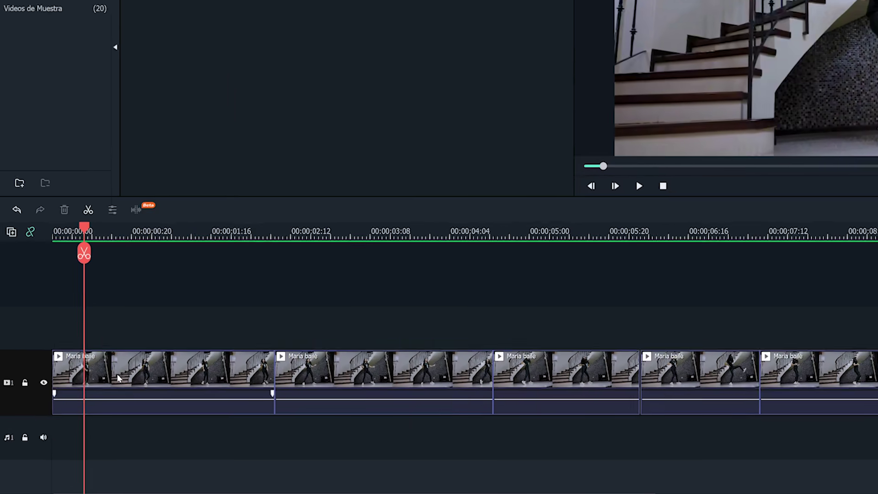
pyautogui.click(89, 401)
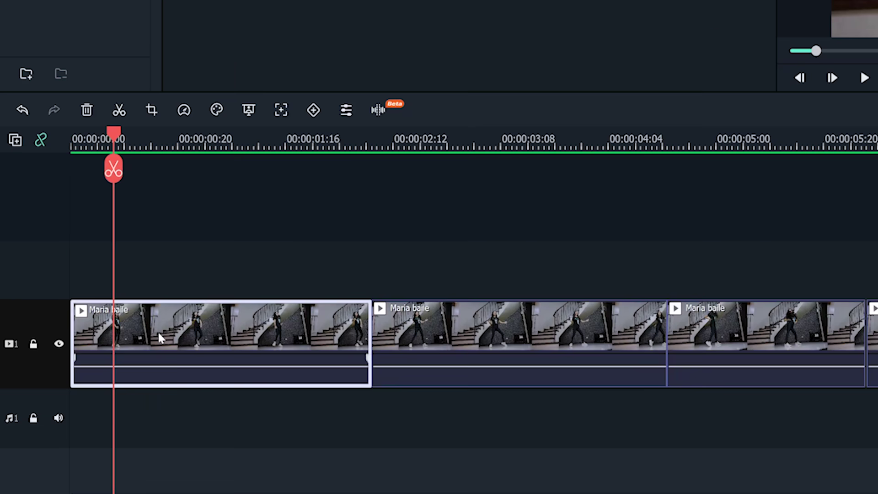
pyautogui.moveTo(114, 133); pyautogui.dragTo(366, 169)
pyautogui.press('m')
pyautogui.press('m')
pyautogui.moveTo(371, 328); pyautogui.dragTo(366, 329)
# Mark the key dance moves with two markers on the second clip and one on the third
pyautogui.moveTo(366, 133); pyautogui.dragTo(711, 168)
pyautogui.click(397, 328)
pyautogui.press('m')
pyautogui.press('m')
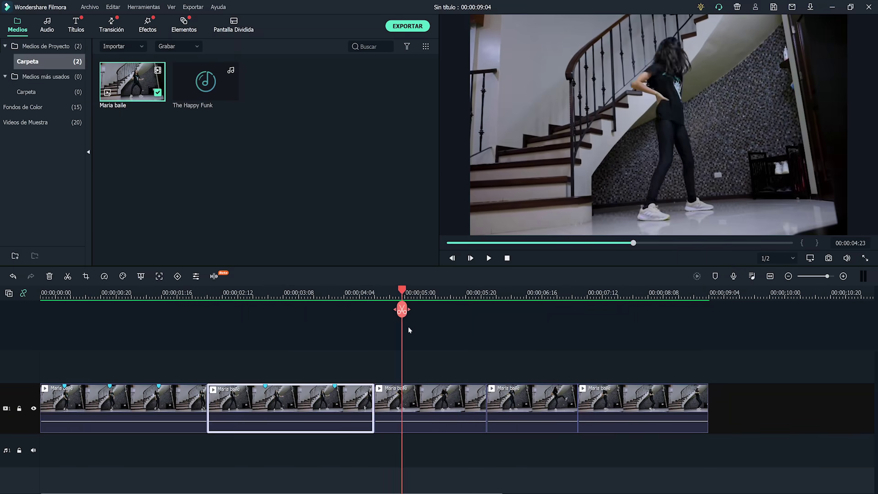
pyautogui.press('m')
pyautogui.press('m')
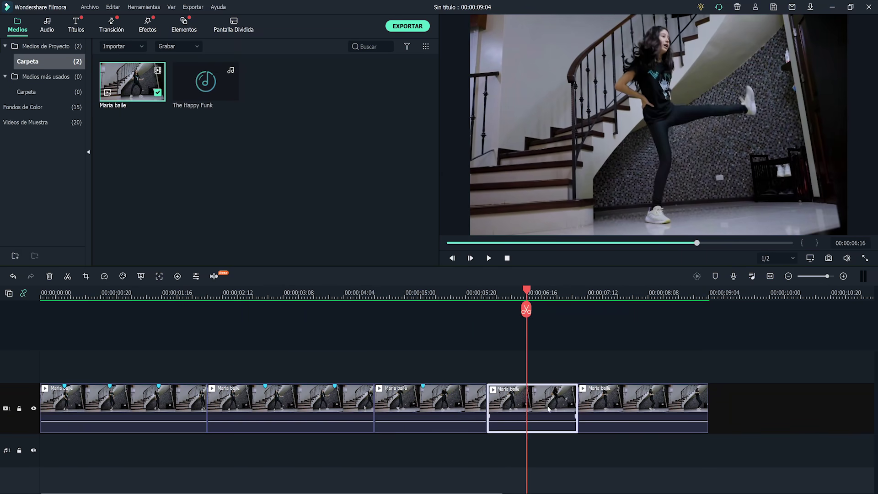
# Mark the kick in the fourth clip at 00:00:06:16 and the key moves in the last clip
pyautogui.press('m')
pyautogui.moveTo(597, 292); pyautogui.dragTo(670, 291)
pyautogui.press('m')
pyautogui.moveTo(671, 291); pyautogui.dragTo(680, 290)
pyautogui.press('m')
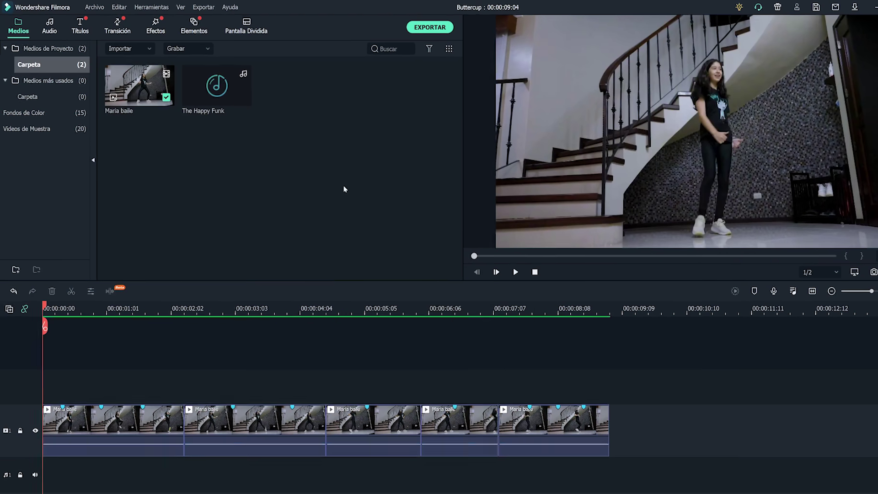
# Run Detección de Ritmo on the audio file The Happy Funk in the project media
pyautogui.moveTo(234, 100)
pyautogui.click(354, 140)
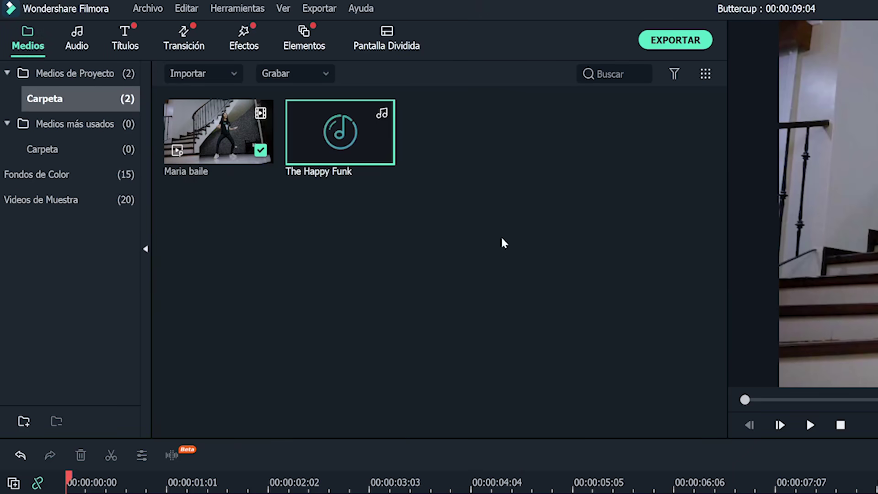
pyautogui.rightClick(349, 139)
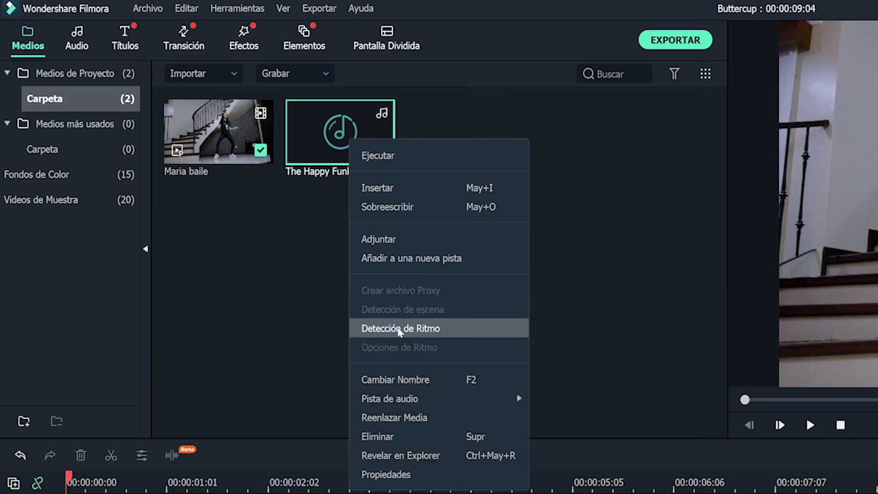
pyautogui.click(421, 329)
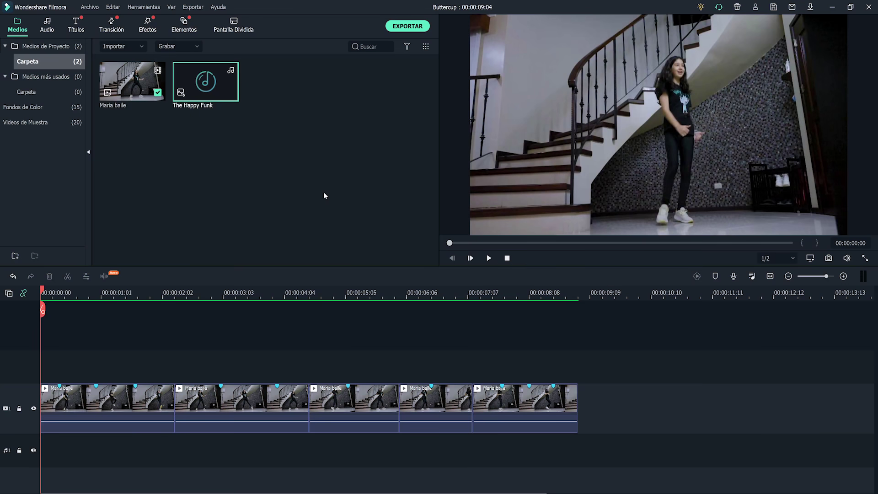
# Place The Happy Funk on the audio track at the timeline start and check its highlighted beat markers
pyautogui.moveTo(229, 91); pyautogui.dragTo(92, 454)
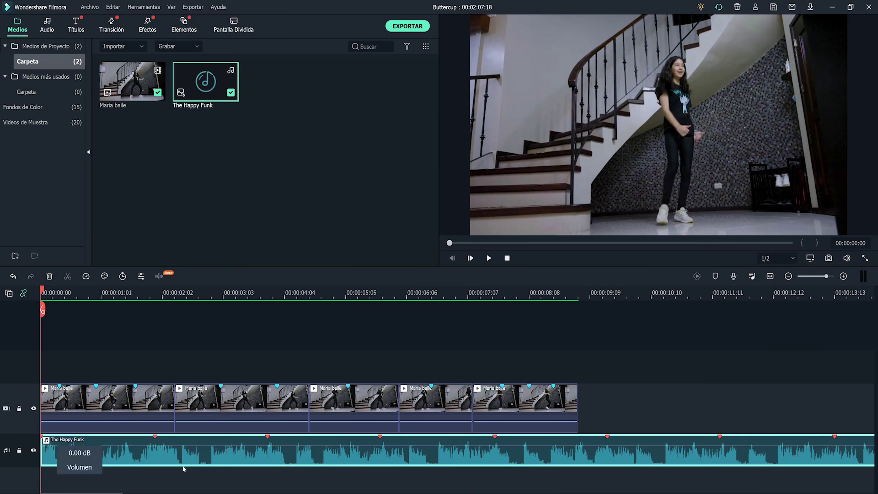
pyautogui.click(155, 437)
pyautogui.click(268, 437)
pyautogui.click(380, 437)
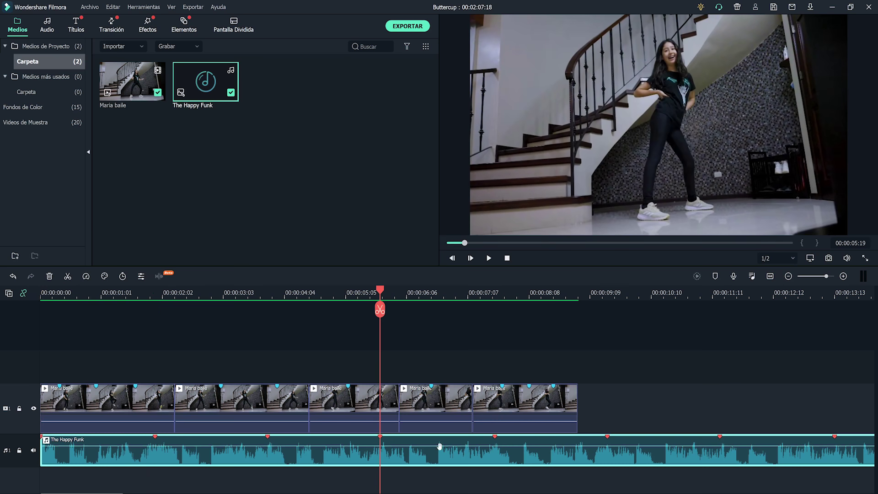
pyautogui.click(495, 437)
pyautogui.click(507, 258)
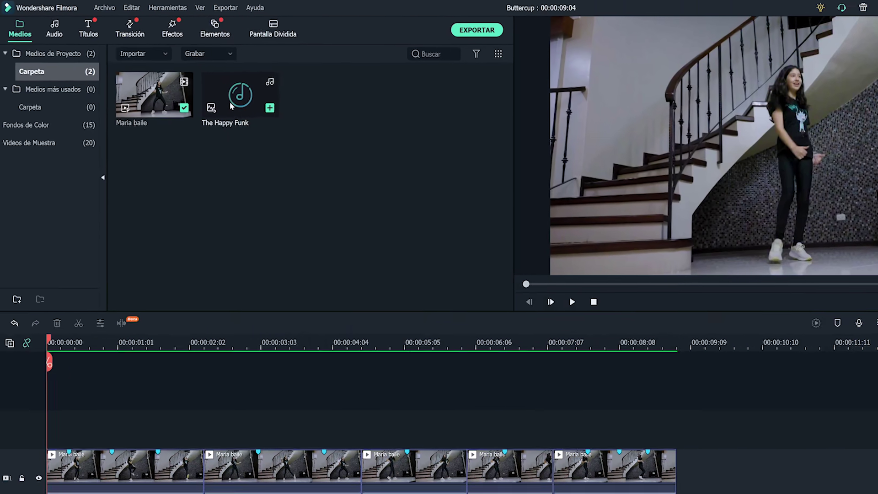
# Turn off Marcar solamente los ritmos destacados for The Happy Funk and place the song on the audio track at the start
pyautogui.rightClick(197, 90)
pyautogui.click(349, 308)
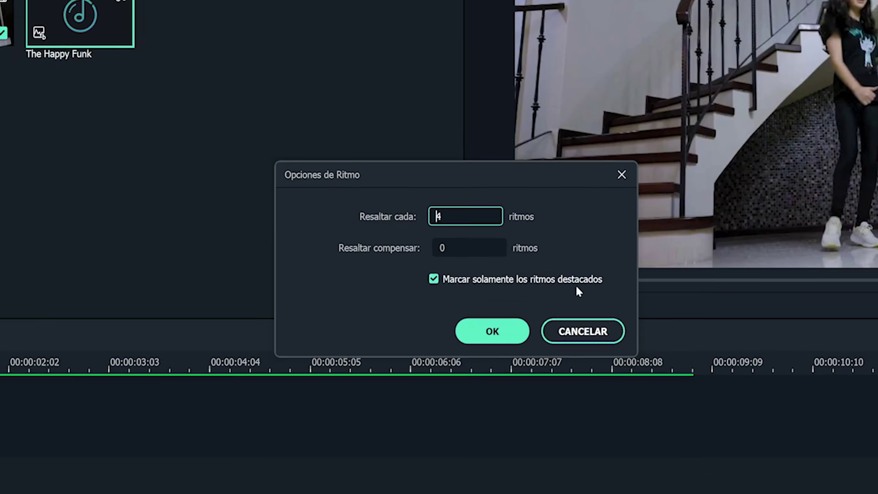
pyautogui.click(600, 345)
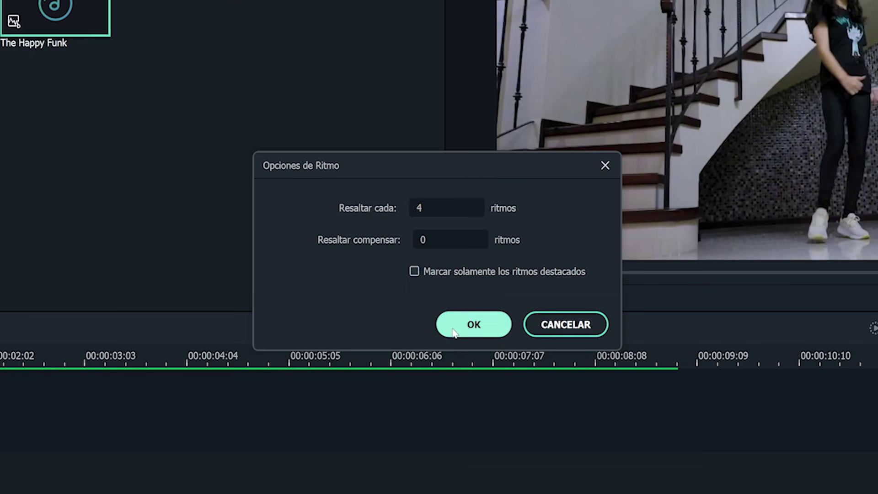
pyautogui.click(474, 324)
pyautogui.click(586, 322)
pyautogui.moveTo(205, 81); pyautogui.dragTo(73, 441)
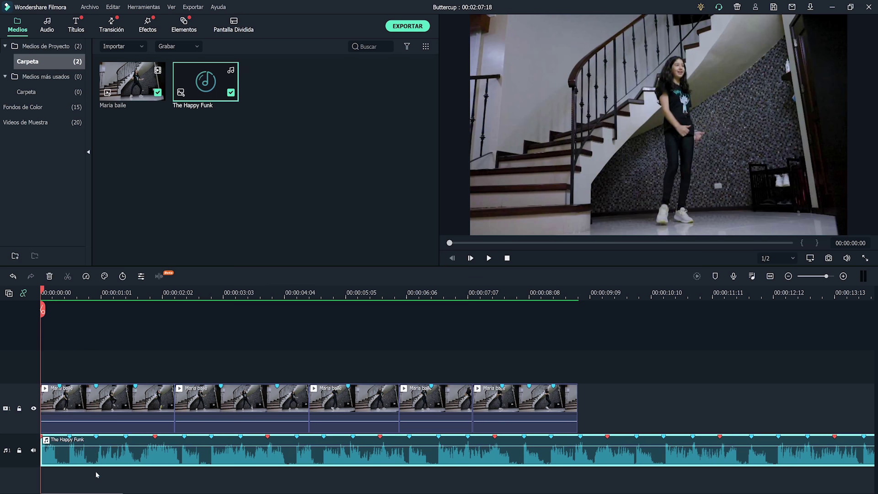
# Play and step through the timeline to compare the song's beat markers with the clips, returning to the start
pyautogui.press('space')
pyautogui.press('Down')
pyautogui.press('Down')
pyautogui.press('Down')
pyautogui.press('Down')
pyautogui.press('Down')
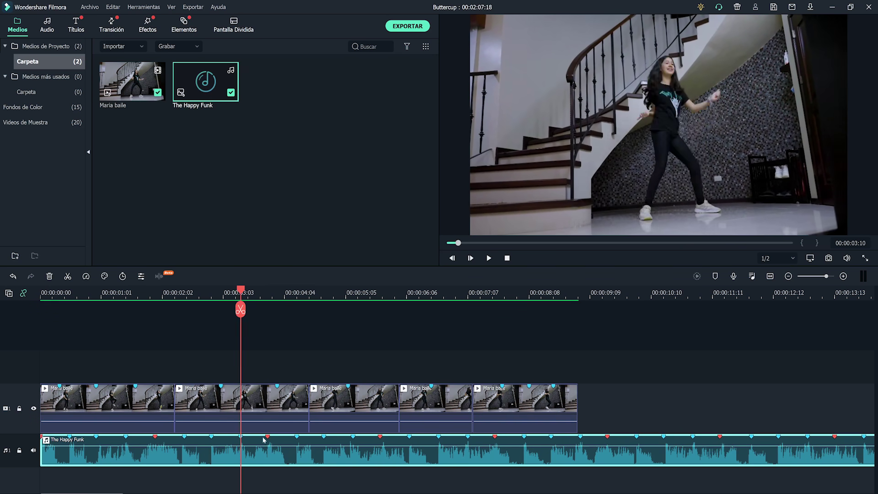
pyautogui.moveTo(267, 291); pyautogui.dragTo(2, 285)
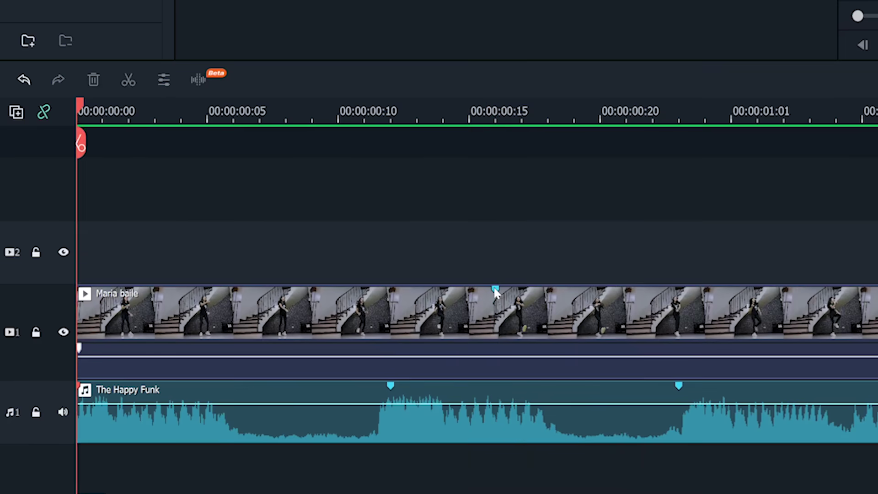
# Split the first dance clip at its first marker, 00:00:00:16, and move the opening segment up to video track 2
pyautogui.click(259, 386)
pyautogui.click(544, 309)
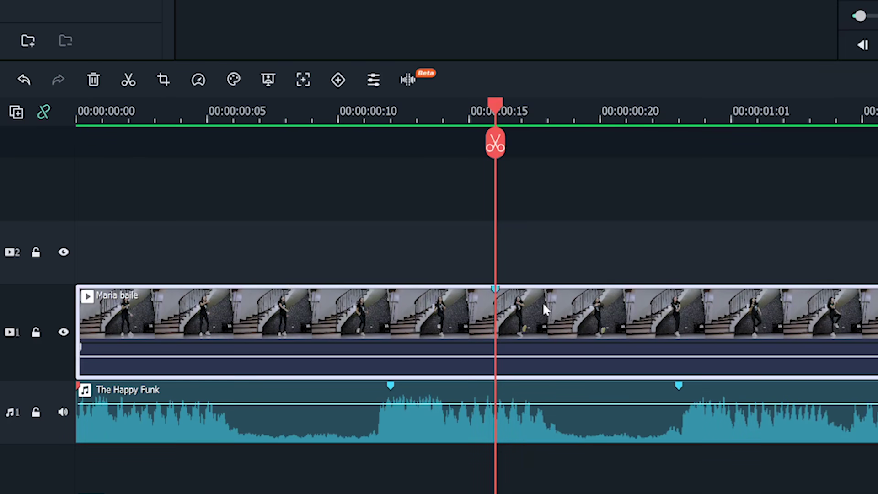
pyautogui.click(497, 151)
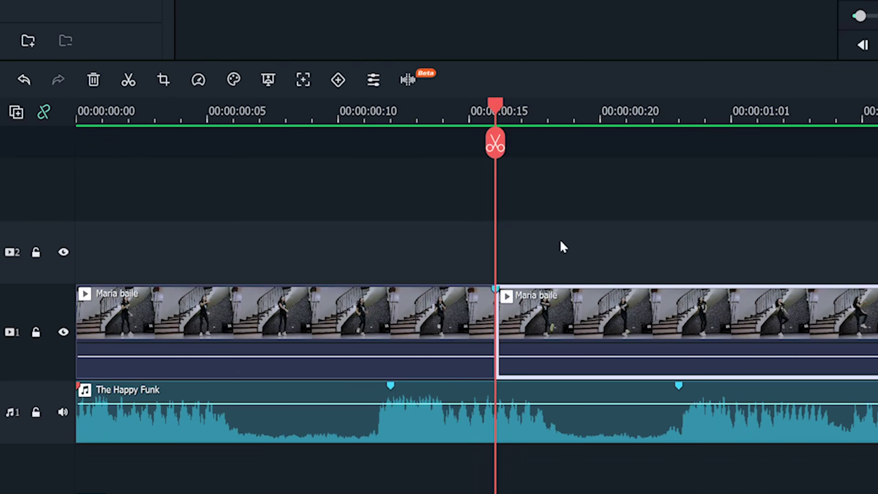
pyautogui.moveTo(261, 295); pyautogui.dragTo(253, 271)
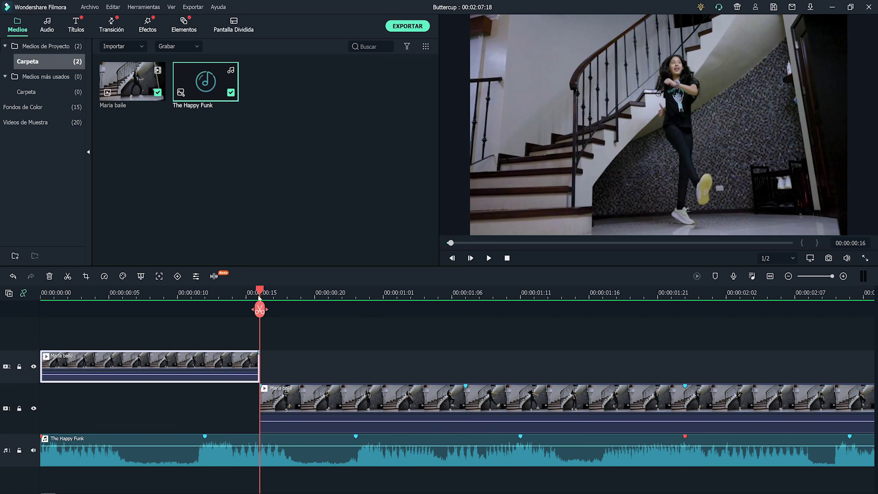
# Preview the track 2 segment from the start and split it at 00:00:00:06
pyautogui.moveTo(259, 289); pyautogui.dragTo(41, 289)
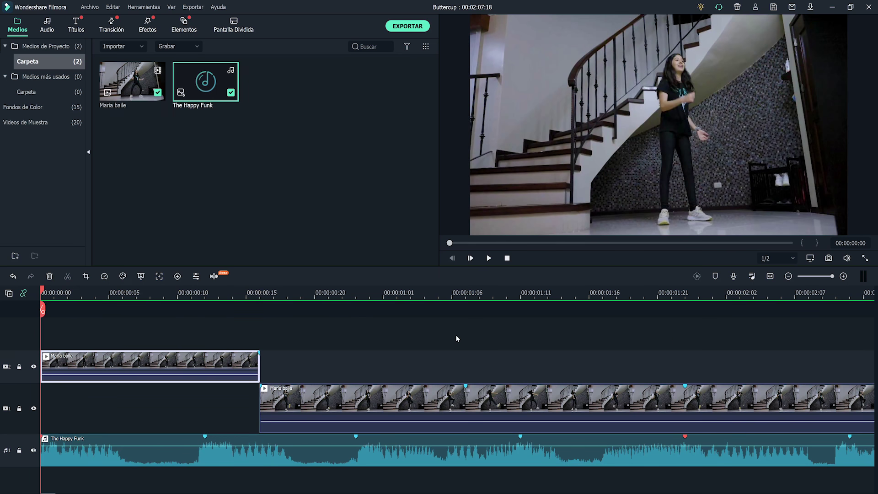
pyautogui.press('space')
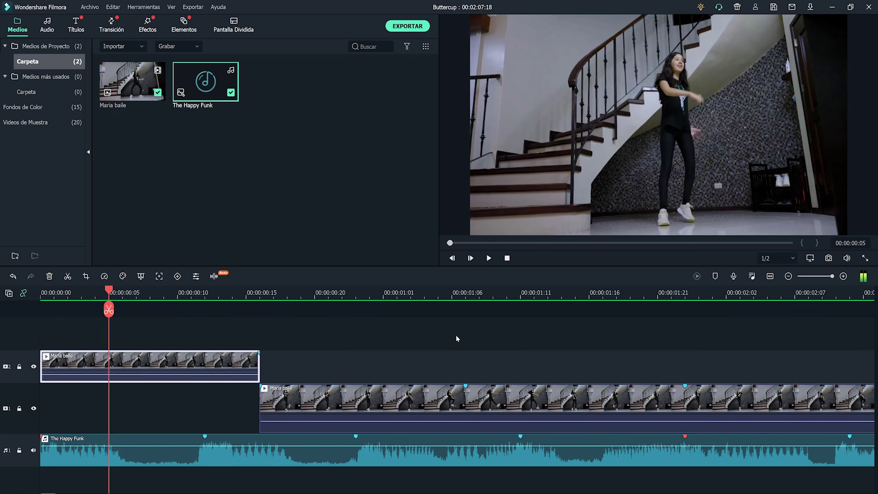
pyautogui.press('space')
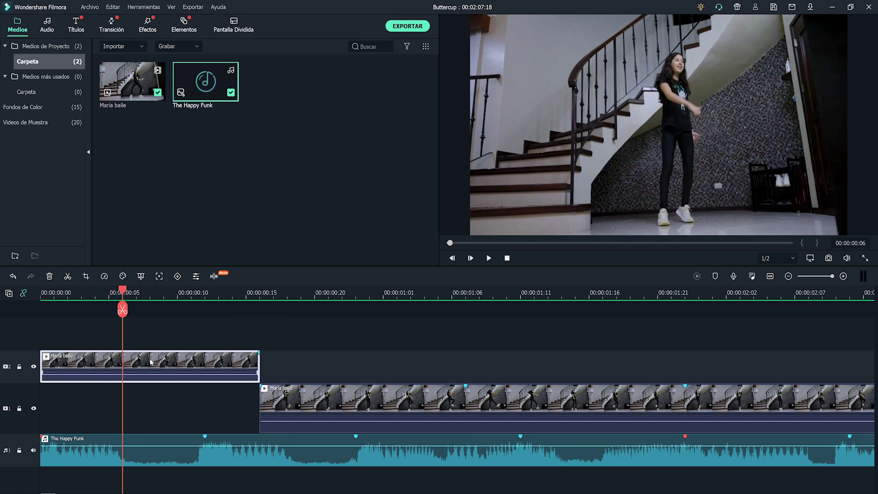
pyautogui.click(124, 316)
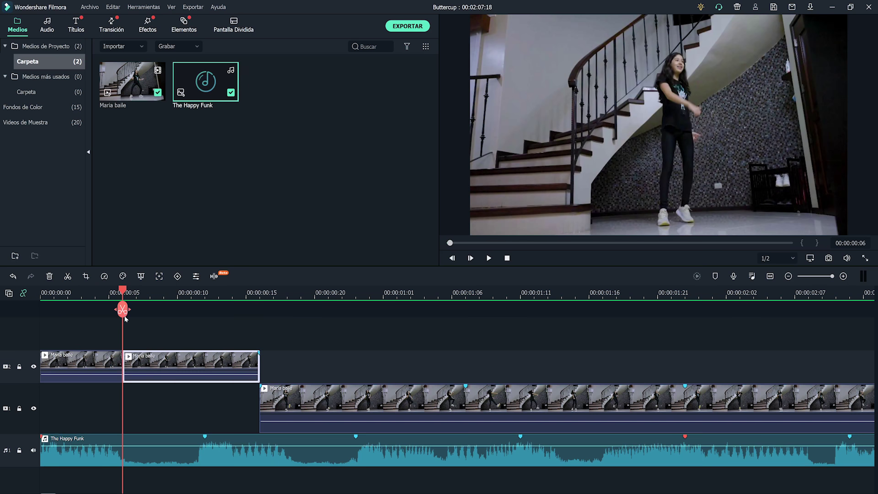
# Slow the first segment on video track 2 to 0.5x speed
pyautogui.click(82, 368)
pyautogui.click(138, 368)
pyautogui.click(81, 364)
pyautogui.click(160, 365)
pyautogui.click(109, 360)
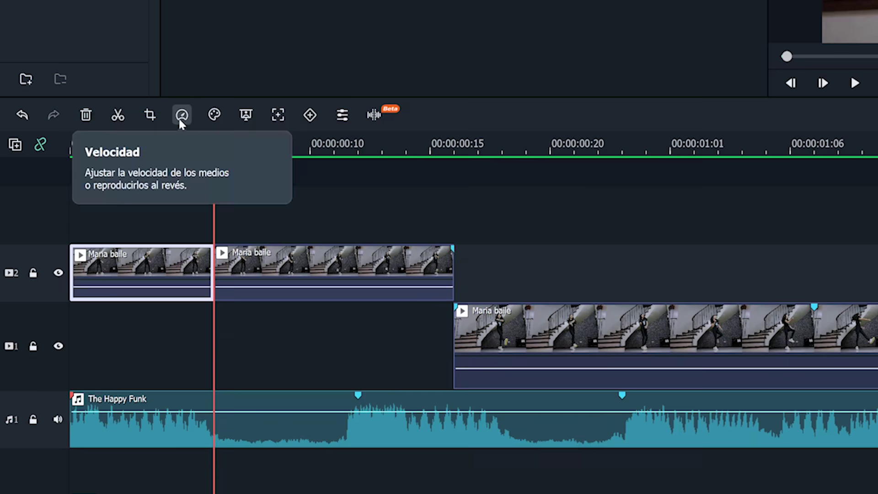
pyautogui.click(104, 276)
pyautogui.moveTo(210, 179)
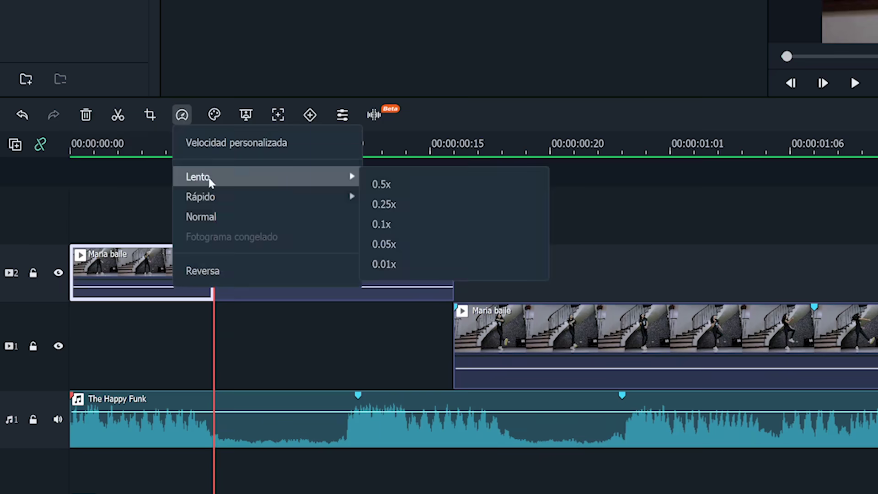
pyautogui.click(417, 185)
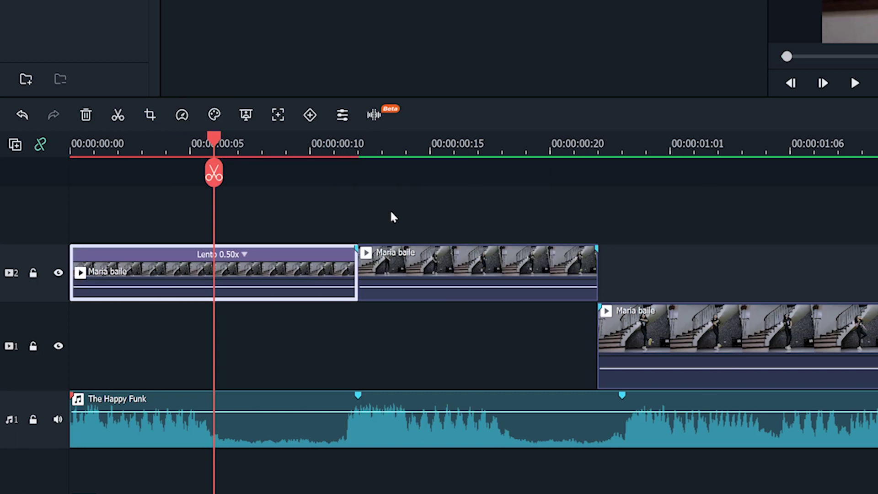
# Speed up the second segment on video track 2 to 4x
pyautogui.click(468, 262)
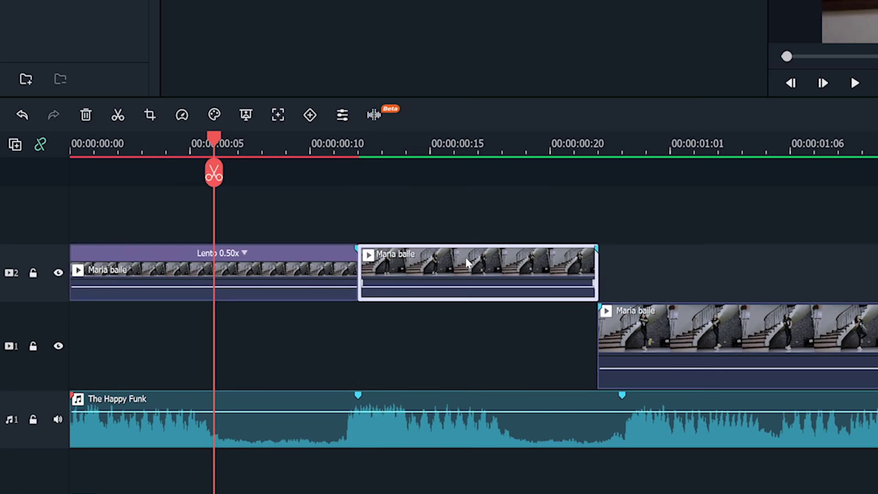
pyautogui.click(182, 116)
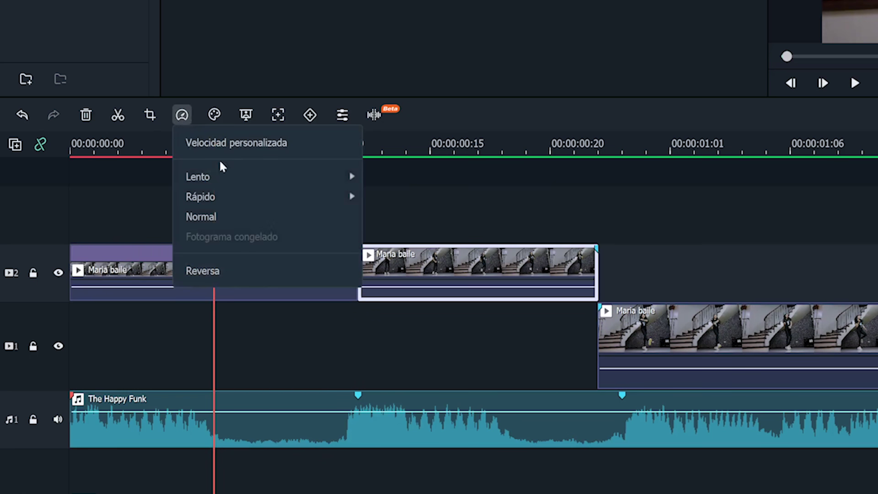
pyautogui.moveTo(235, 197)
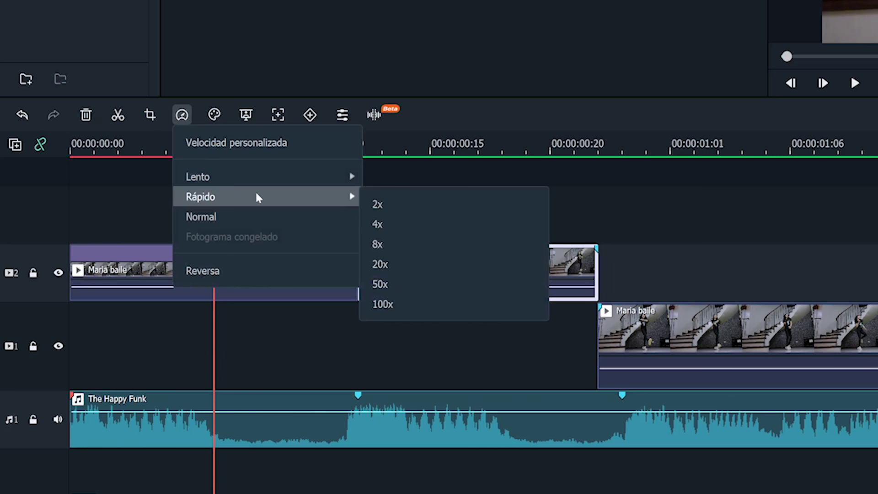
pyautogui.click(428, 222)
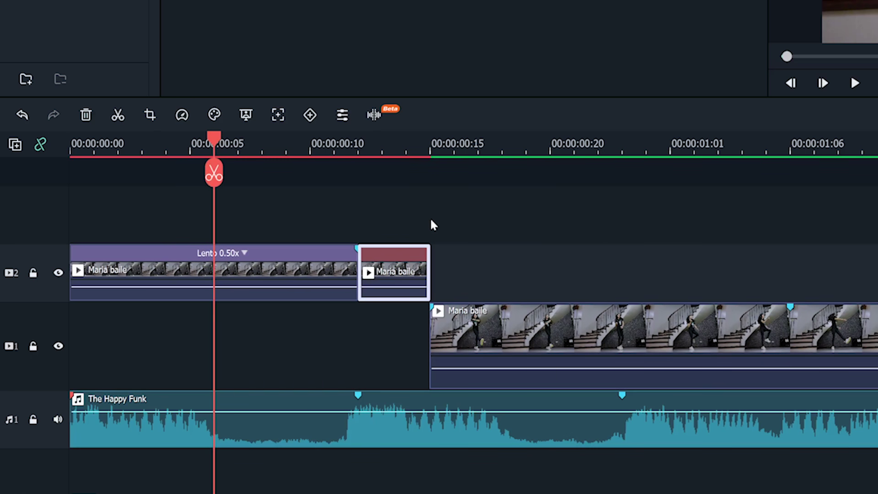
pyautogui.click(244, 253)
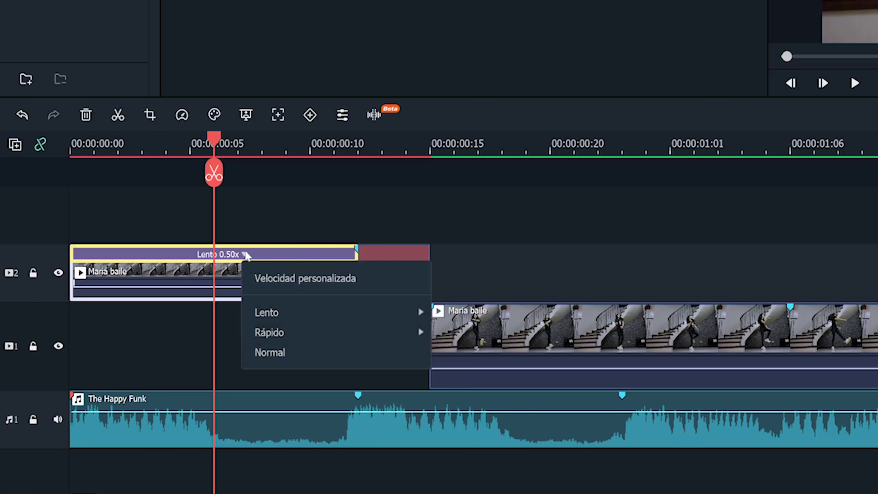
pyautogui.click(311, 283)
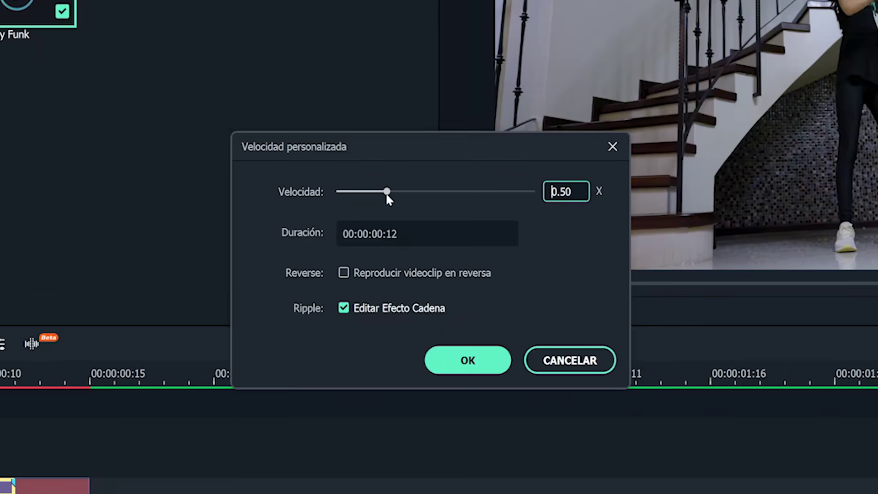
pyautogui.moveTo(386, 192)
pyautogui.mouseDown()
pyautogui.moveTo(324, 200)
pyautogui.moveTo(437, 196)
pyautogui.moveTo(355, 197)
pyautogui.moveTo(376, 192)
pyautogui.mouseUp()
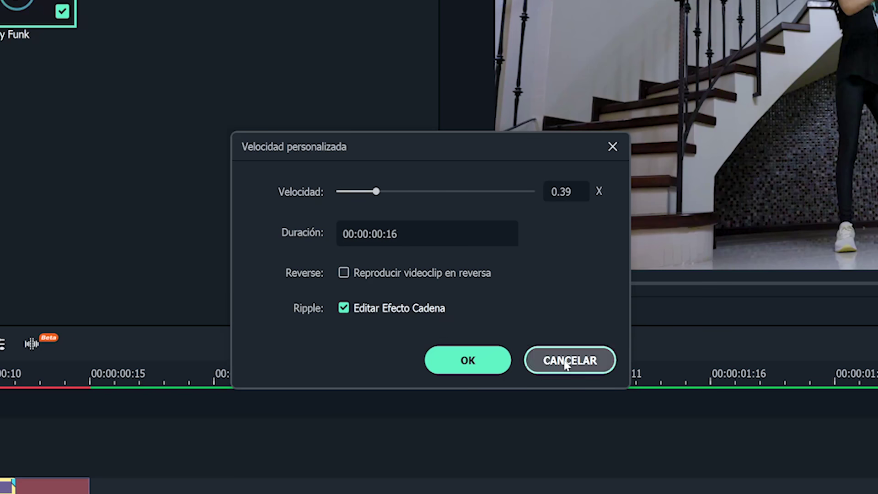
pyautogui.click(565, 362)
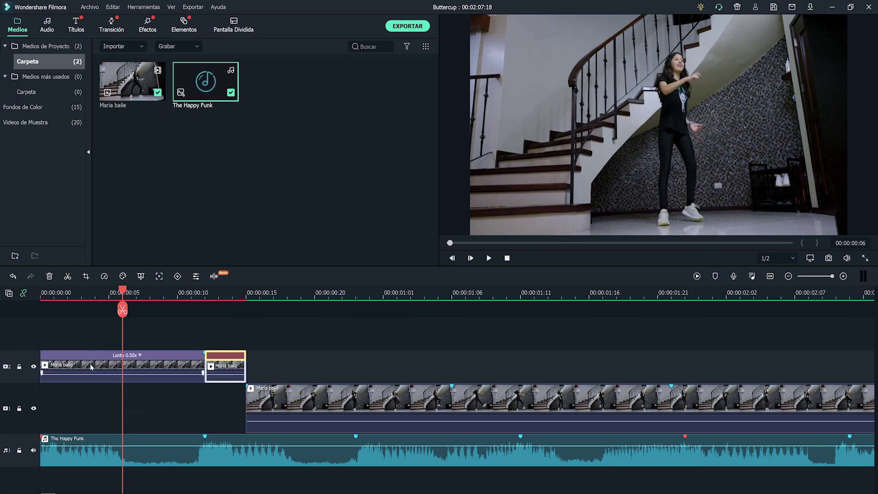
# Trim the start of the slowed first segment on video track 2 and move both track 2 segments to the timeline's start
pyautogui.click(64, 366)
pyautogui.moveTo(40, 358); pyautogui.dragTo(68, 358)
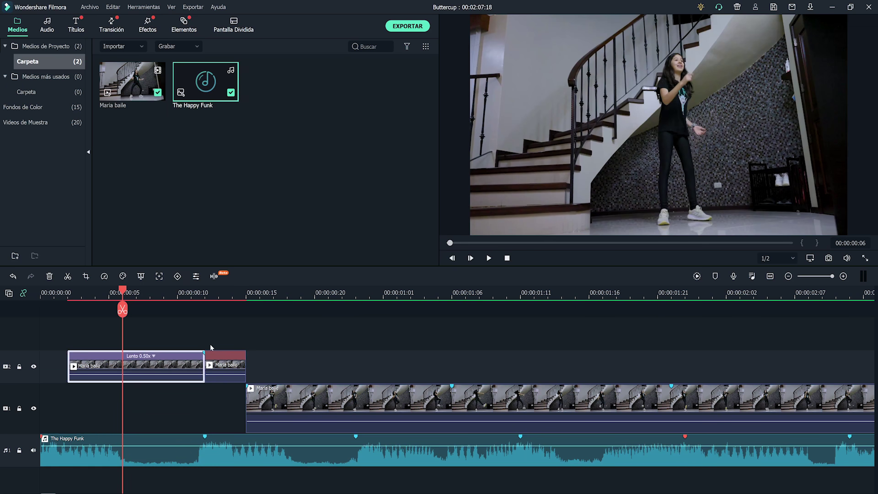
pyautogui.moveTo(237, 344); pyautogui.dragTo(131, 367)
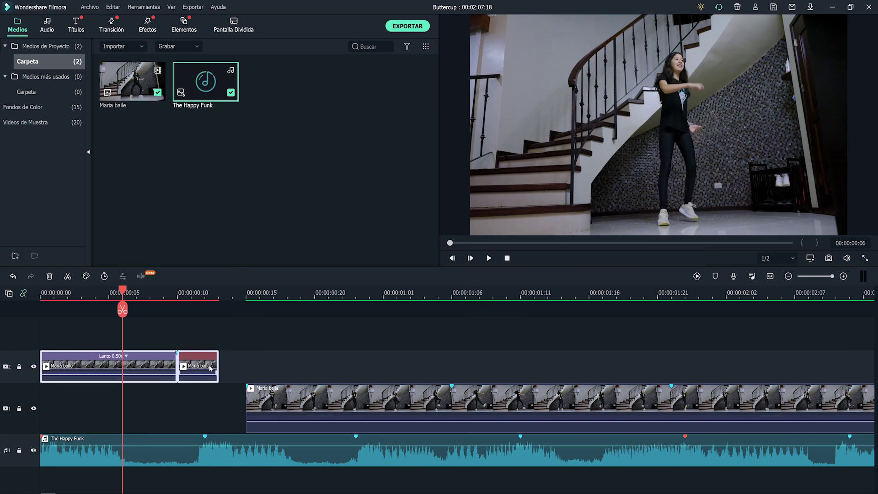
# Split the first dance clip on video track 1 at 00:00:01:06 and move its opening piece up behind the track 2 segments
pyautogui.click(219, 302)
pyautogui.moveTo(466, 298); pyautogui.dragTo(314, 303)
pyautogui.click(298, 407)
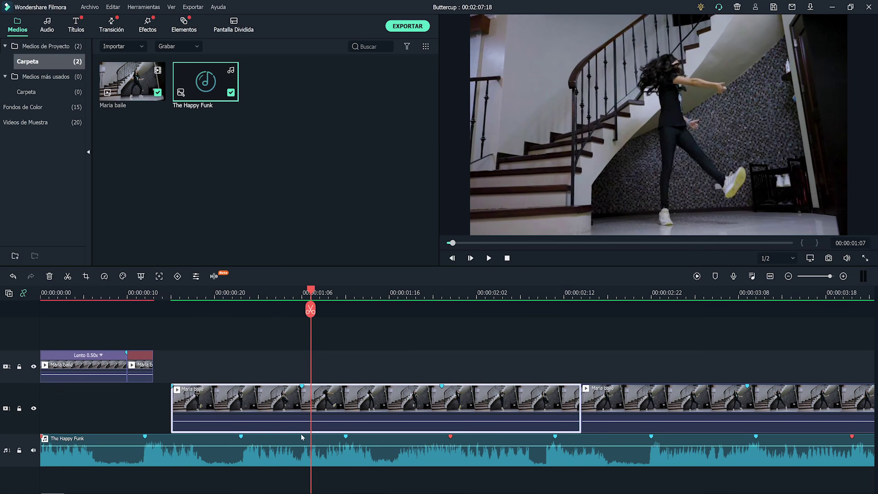
pyautogui.press('Left')
pyautogui.click(302, 310)
pyautogui.moveTo(204, 399); pyautogui.dragTo(186, 366)
# Split the piece just added to video track 2 six frames after its start, at 00:00:00:19
pyautogui.moveTo(154, 298); pyautogui.dragTo(210, 300)
pyautogui.press('Right')
pyautogui.press('Right')
pyautogui.press('Right')
pyautogui.press('Right')
pyautogui.press('Right')
pyautogui.press('Right')
pyautogui.hotkey('ctrl', 'b')
# Slow the third segment on video track 2 to 0.5x and speed up the fourth segment
pyautogui.click(206, 298)
pyautogui.click(205, 364)
pyautogui.click(104, 276)
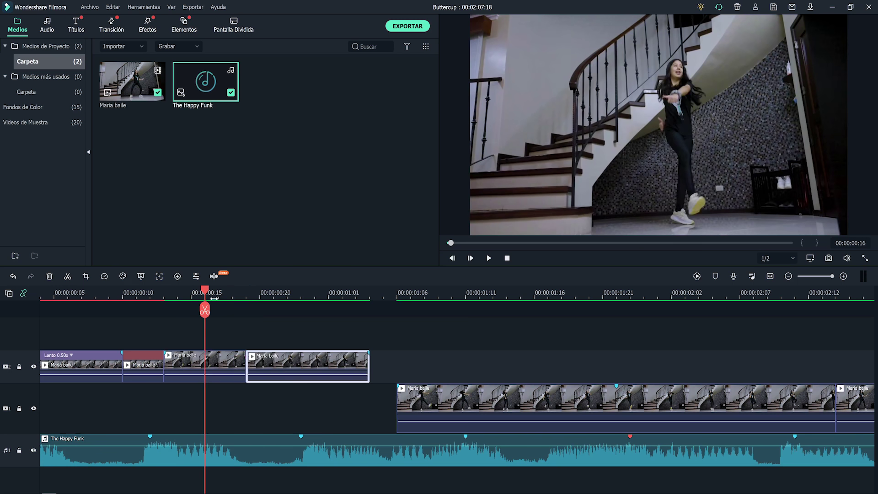
pyautogui.moveTo(131, 311)
pyautogui.click(227, 311)
pyautogui.click(369, 362)
pyautogui.click(104, 276)
pyautogui.click(220, 332)
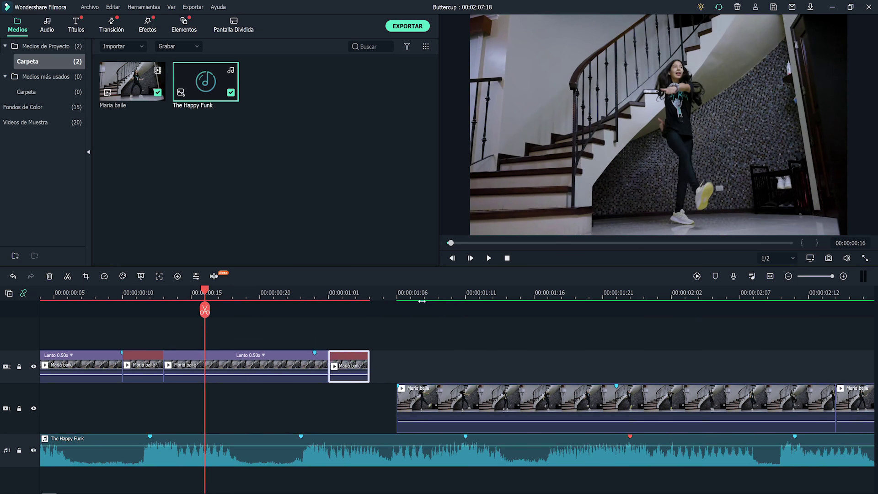
# Split the first clip on video track 1 at its next marker and move the opening piece behind the fourth track 2 segment
pyautogui.moveTo(439, 297); pyautogui.dragTo(320, 297)
pyautogui.click(471, 402)
pyautogui.click(473, 296)
pyautogui.hotkey('ctrl', 'b')
pyautogui.moveTo(398, 381); pyautogui.dragTo(379, 365)
# Split the fifth segment on video track 2 six frames after its start
pyautogui.click(305, 298)
pyautogui.press('Right')
pyautogui.press('Right')
pyautogui.press('Right')
pyautogui.press('Right')
pyautogui.press('Right')
pyautogui.press('Right')
pyautogui.click(359, 310)
# Slow the fifth segment on video track 2 to 0.5x and speed up the sixth segment
pyautogui.click(104, 277)
pyautogui.moveTo(132, 311)
pyautogui.click(227, 312)
pyautogui.click(478, 363)
pyautogui.click(104, 277)
pyautogui.click(231, 337)
# Move the next dance piece from video track 1 up behind the sixth track 2 segment and split it at 00:00:02:01
pyautogui.moveTo(462, 297); pyautogui.dragTo(347, 298)
pyautogui.moveTo(45, 294); pyautogui.dragTo(393, 306)
pyautogui.moveTo(395, 396); pyautogui.dragTo(381, 365)
pyautogui.click(335, 294)
pyautogui.press('Right')
pyautogui.press('Right')
pyautogui.press('Right')
pyautogui.press('Right')
pyautogui.press('Right')
pyautogui.press('Right')
pyautogui.click(375, 310)
# Slow the seventh segment on video track 2 to 0.5x and speed up the eighth segment
pyautogui.click(353, 362)
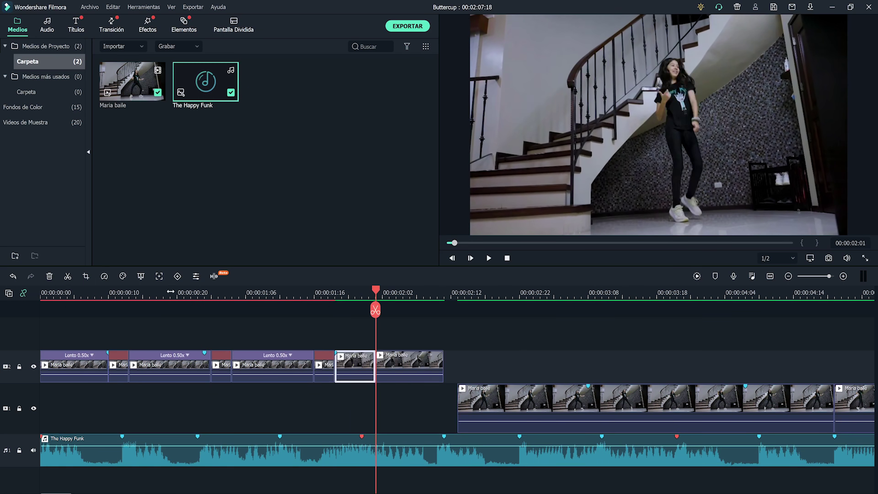
pyautogui.click(104, 276)
pyautogui.click(228, 314)
pyautogui.click(451, 365)
pyautogui.click(105, 276)
pyautogui.moveTo(137, 323)
pyautogui.click(222, 339)
# Copy the third to seventh segments on video track 2 and paste them at 00:00:02:10
pyautogui.moveTo(476, 297); pyautogui.dragTo(198, 303)
pyautogui.moveTo(88, 333); pyautogui.dragTo(235, 382)
pyautogui.rightClick(212, 353)
pyautogui.click(249, 49)
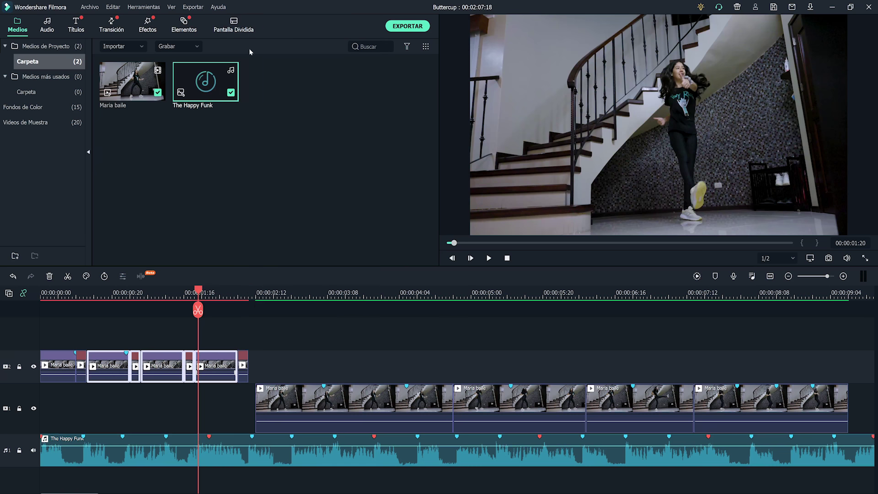
pyautogui.click(249, 295)
pyautogui.rightClick(273, 365)
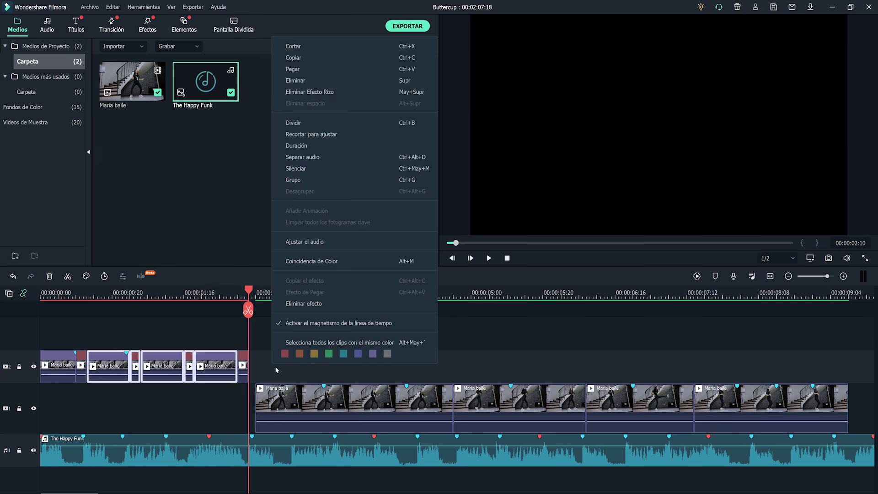
pyautogui.click(293, 68)
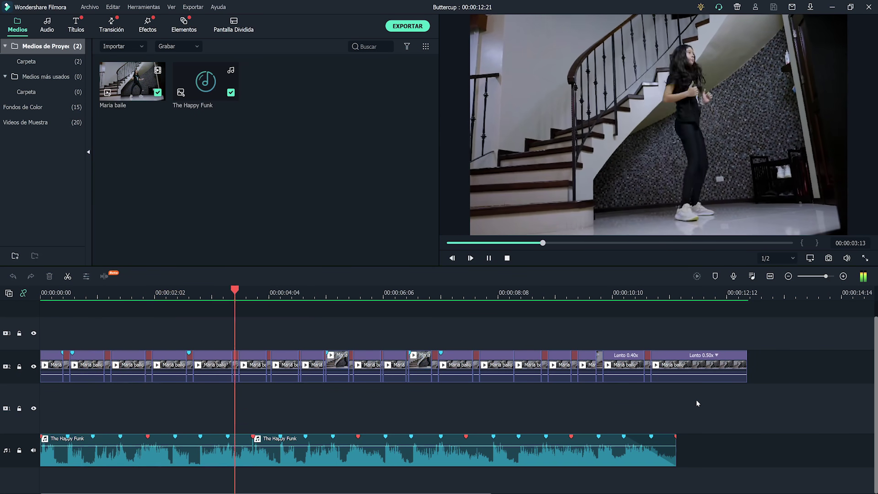
# Stop the playback and move all dance segments from video track 2 down to video track 1
pyautogui.press('space')
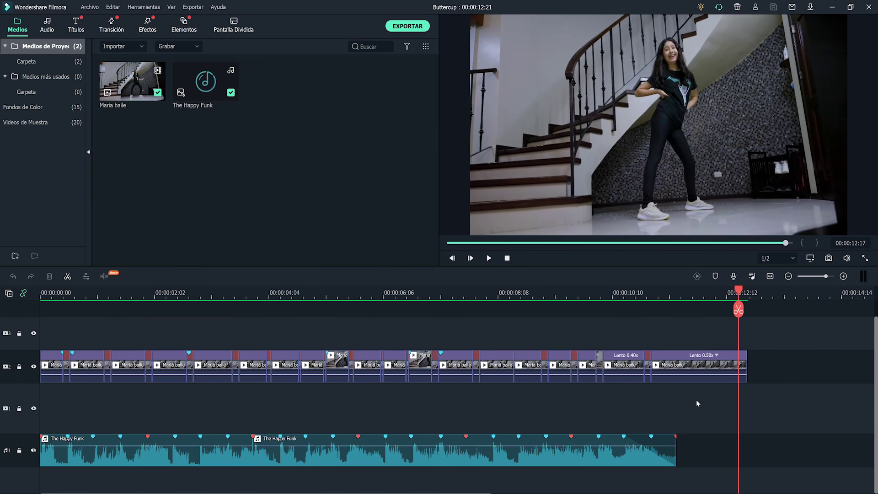
pyautogui.click(506, 257)
pyautogui.click(45, 379)
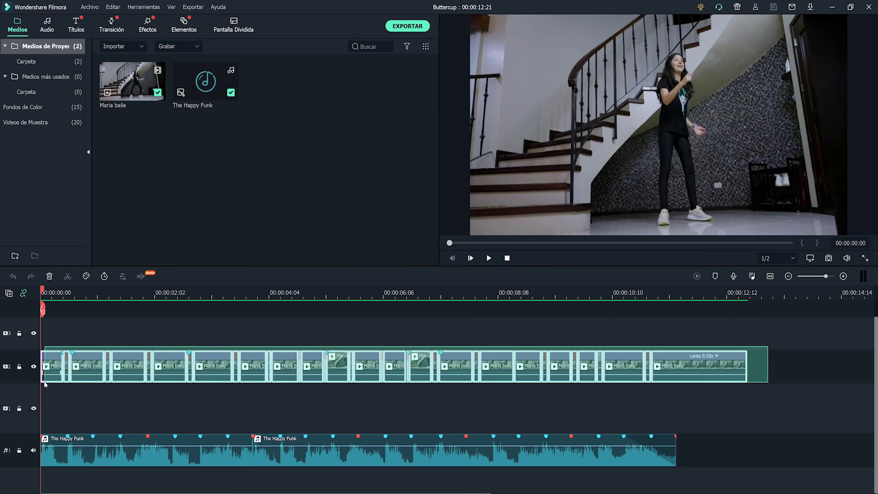
pyautogui.moveTo(52, 379); pyautogui.dragTo(53, 411)
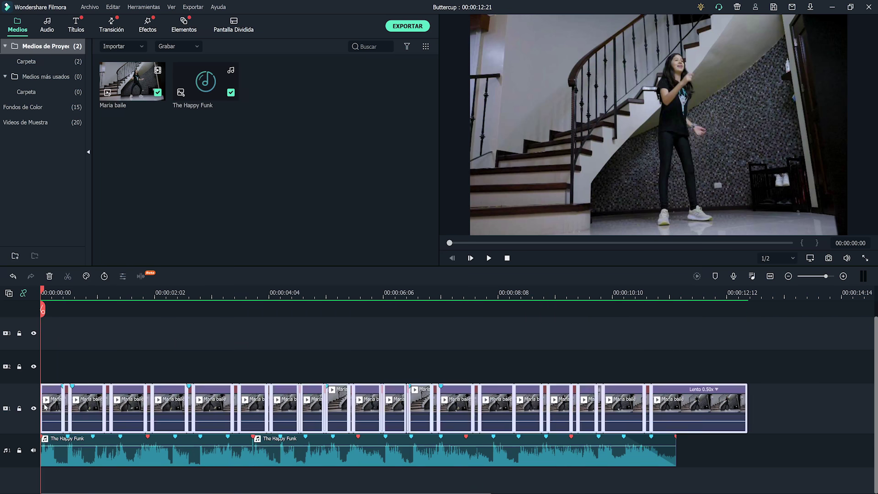
# Place the Templado motion filter at the start of video track 2 and extend it to the end of the dance footage
pyautogui.click(154, 28)
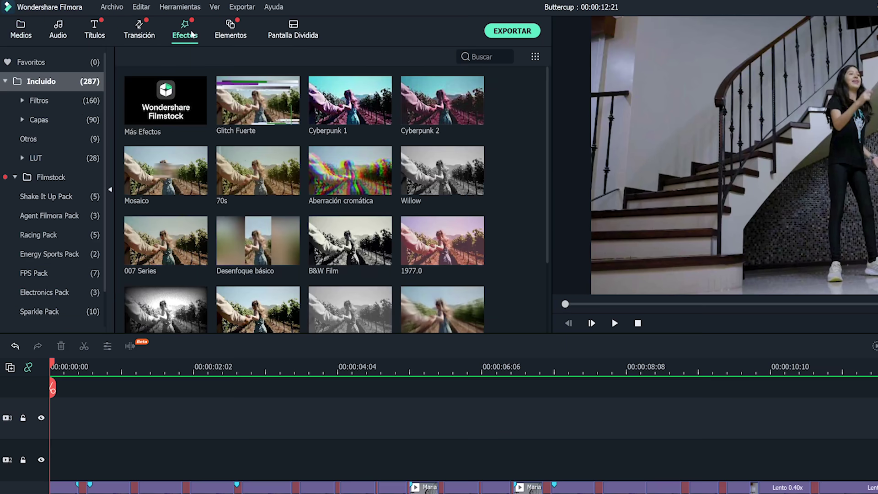
pyautogui.click(46, 100)
pyautogui.click(44, 119)
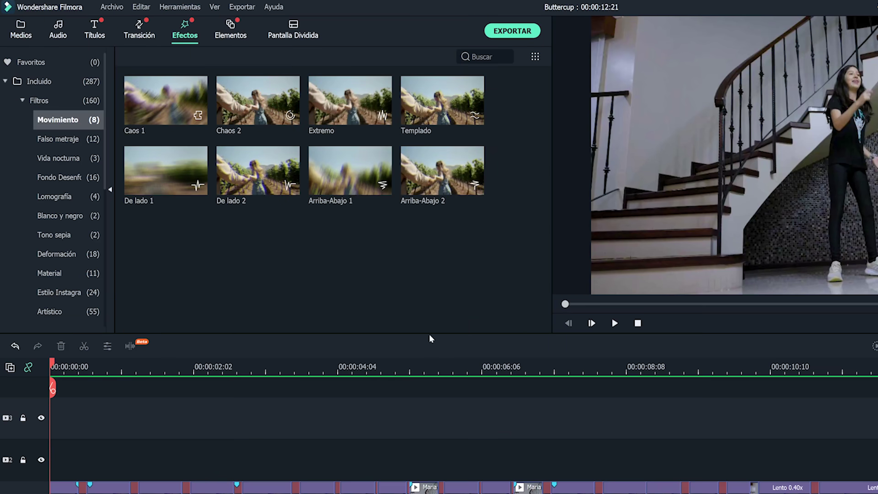
pyautogui.moveTo(440, 104); pyautogui.dragTo(48, 461)
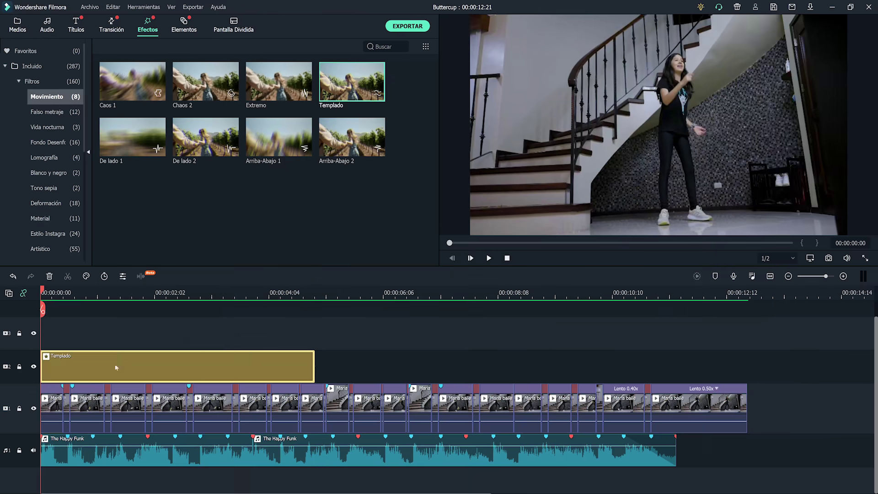
pyautogui.moveTo(34, 366); pyautogui.dragTo(41, 366)
pyautogui.moveTo(315, 366); pyautogui.dragTo(747, 361)
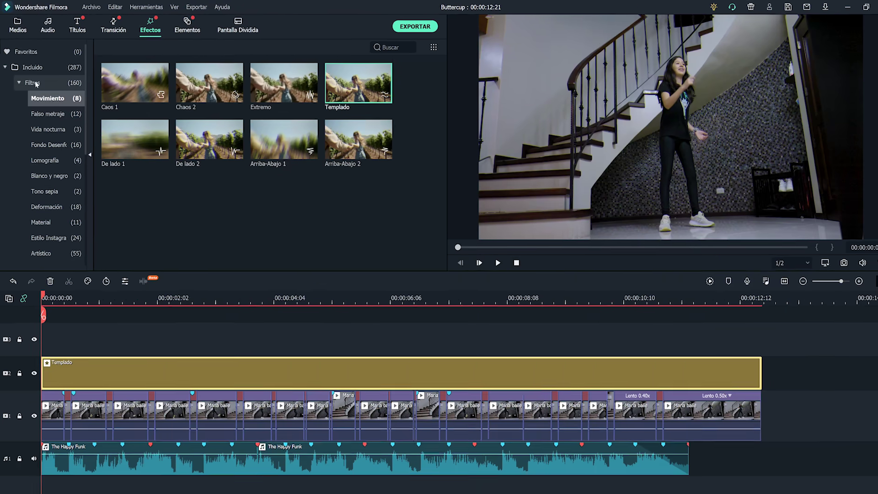
# Search the filters for "bri" and apply Brillo to the sped-up dance segments on video track 1
pyautogui.click(34, 81)
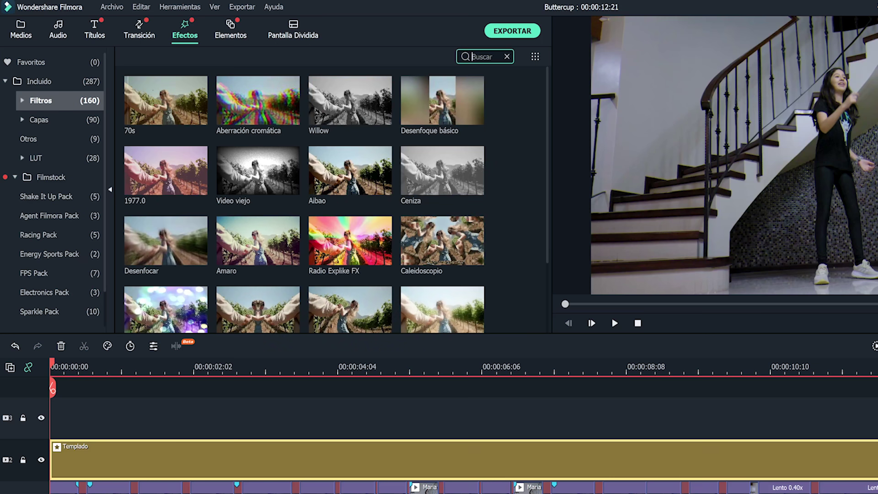
pyautogui.write('bri')
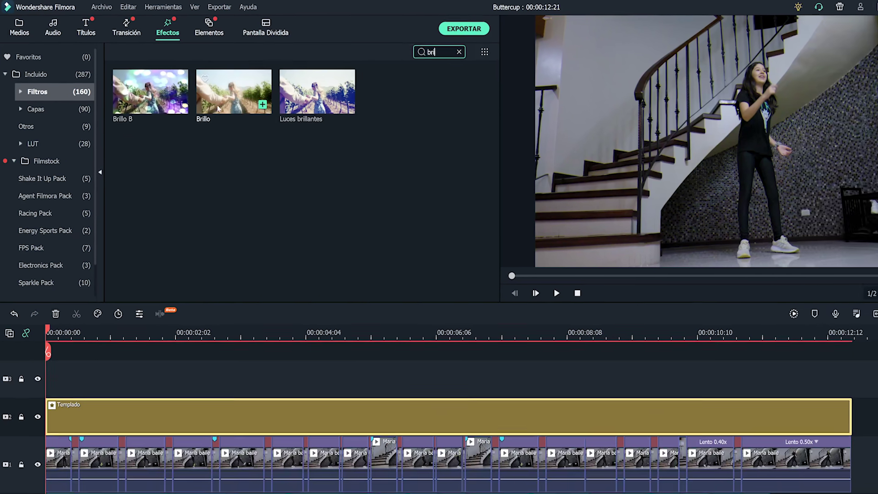
pyautogui.moveTo(257, 100); pyautogui.dragTo(80, 489)
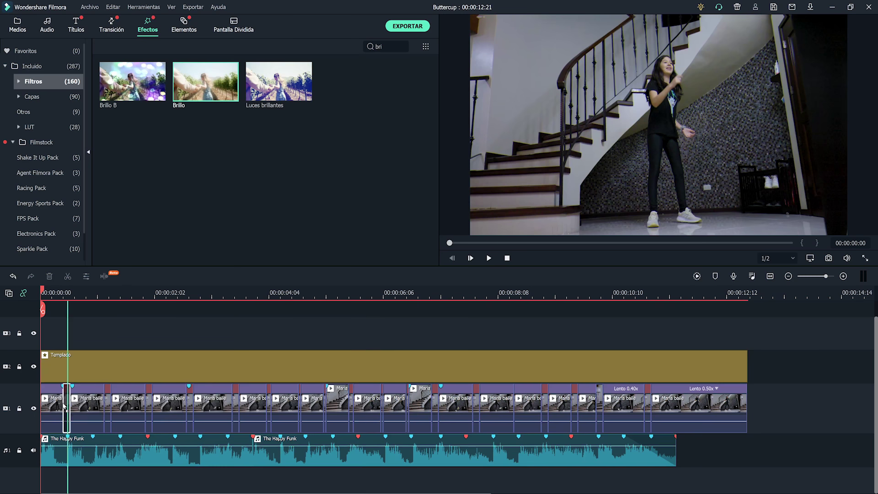
pyautogui.moveTo(148, 400); pyautogui.dragTo(269, 414)
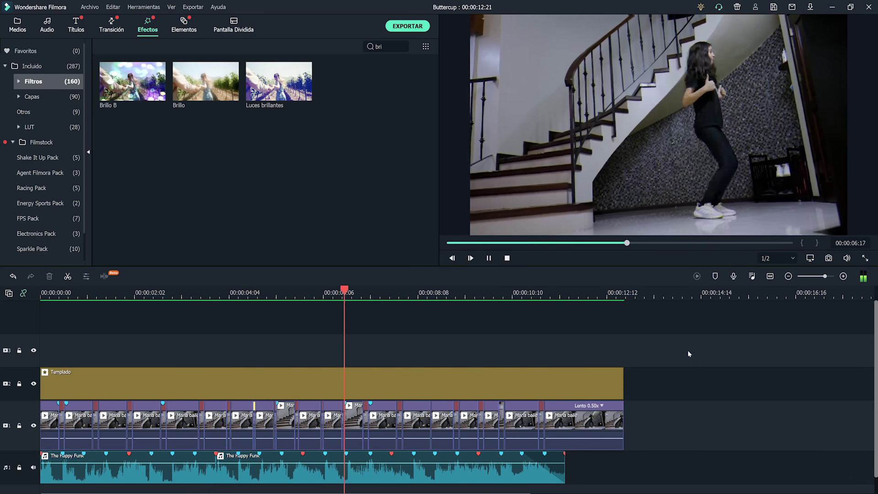
# Return the playhead to the start and place the Blanco colour background at the start of video track 3
pyautogui.click(501, 360)
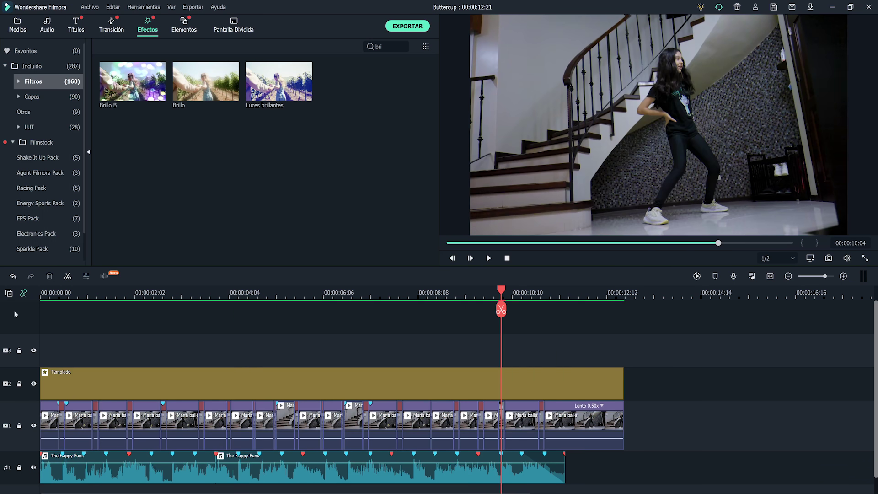
pyautogui.moveTo(60, 289); pyautogui.dragTo(19, 302)
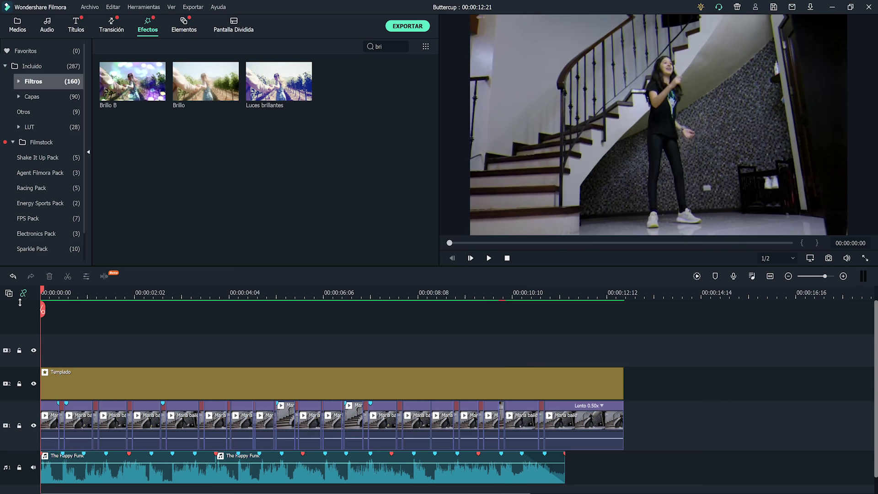
pyautogui.click(18, 23)
pyautogui.click(64, 107)
pyautogui.moveTo(193, 88); pyautogui.dragTo(45, 348)
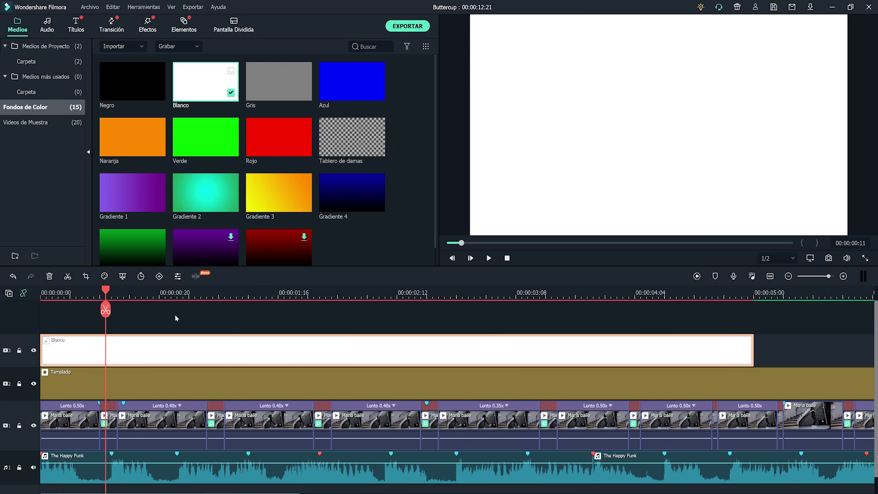
# Set the Blanco clip's blend mode to Superponer and its opacity to 46.50%
pyautogui.doubleClick(135, 351)
pyautogui.click(17, 61)
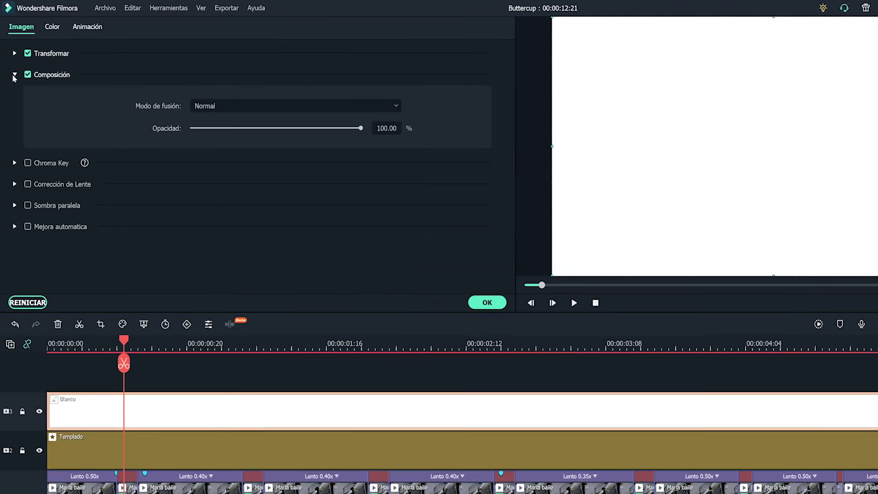
pyautogui.click(210, 90)
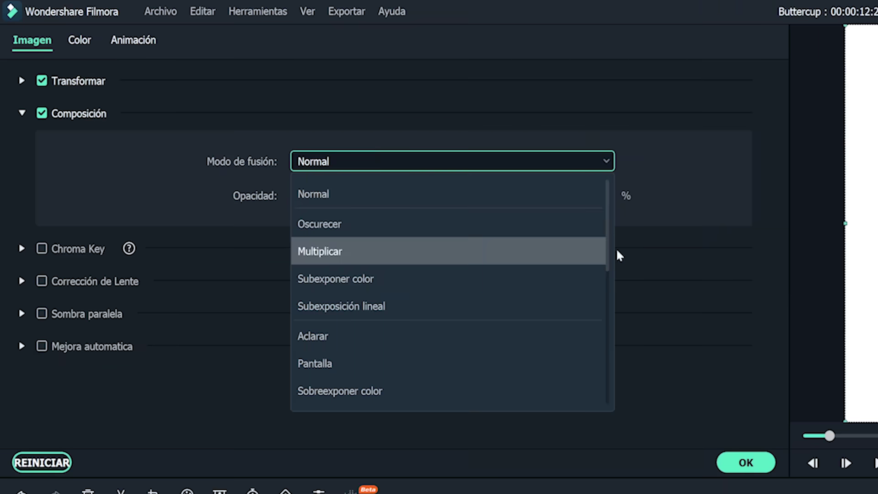
pyautogui.scroll(-4, 608, 284)
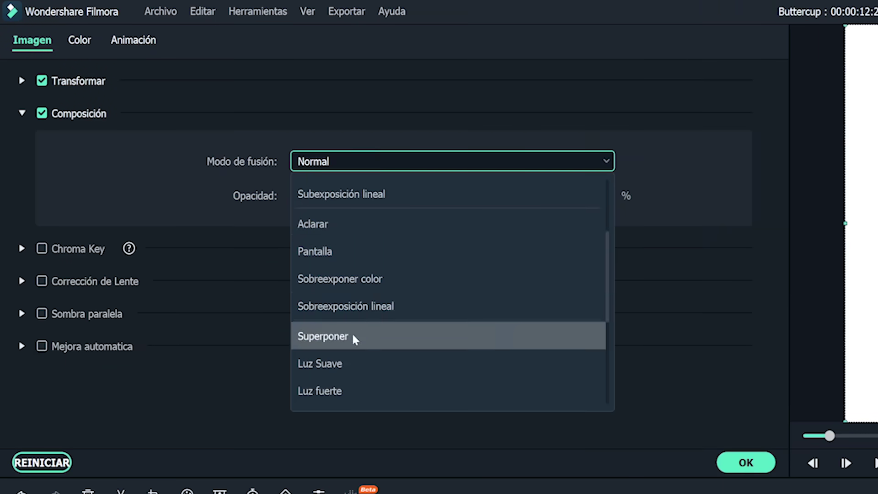
pyautogui.click(354, 338)
pyautogui.moveTo(552, 196); pyautogui.dragTo(232, 118)
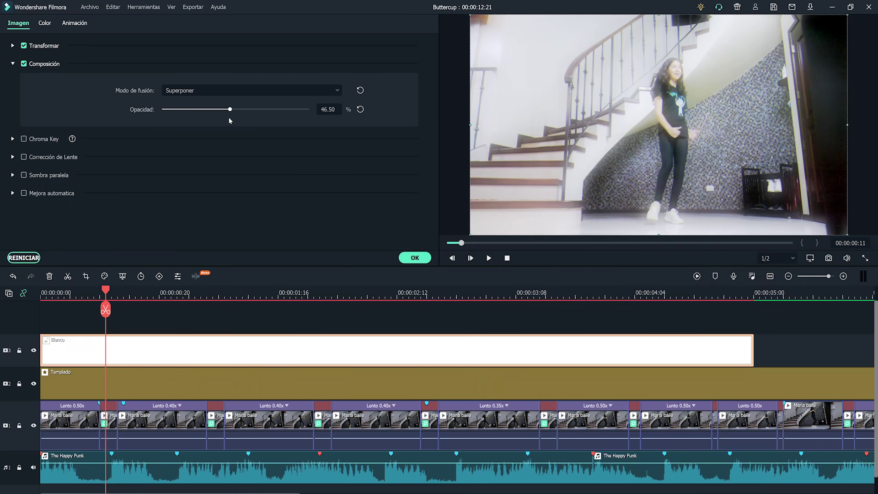
pyautogui.click(414, 257)
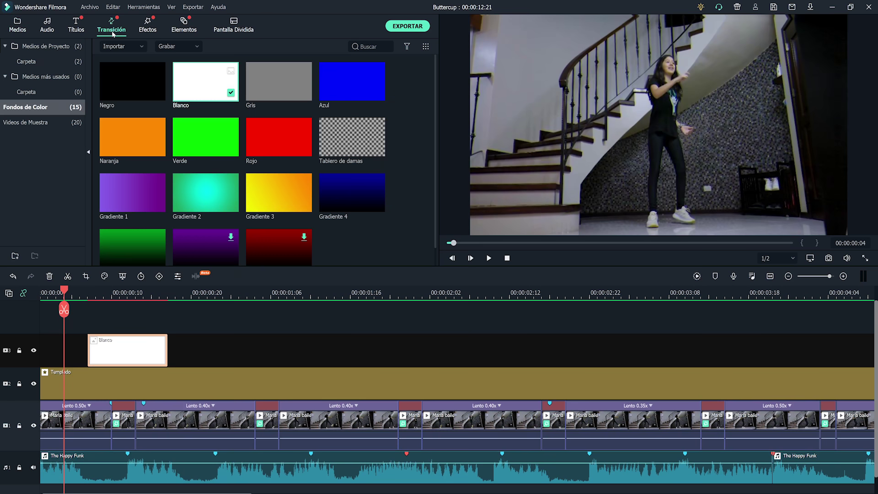
# Add Disolver transitions to both ends of the shortened Blanco clip and preview the flash up to 00:00:00:10
pyautogui.click(111, 28)
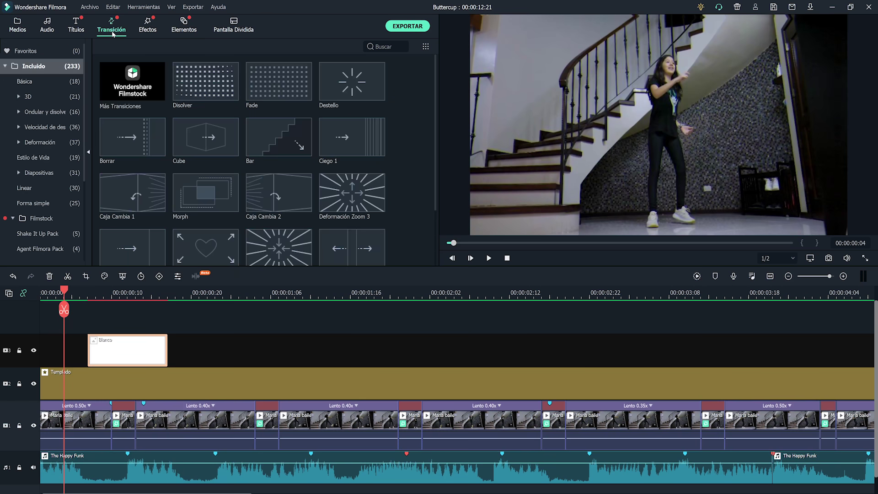
pyautogui.moveTo(218, 91); pyautogui.dragTo(114, 341)
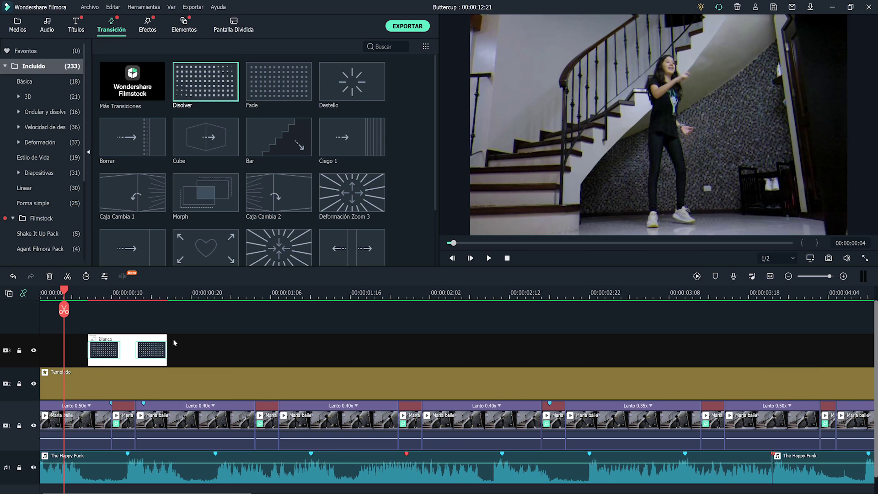
pyautogui.moveTo(112, 294); pyautogui.dragTo(155, 299)
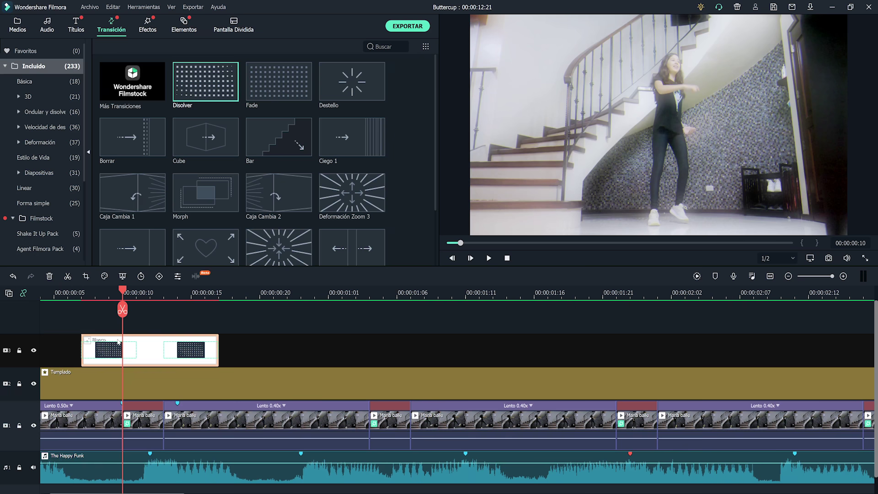
# Extend the start of the Blanco clip slightly earlier and preview the flash from the beginning of the timeline
pyautogui.moveTo(83, 340); pyautogui.dragTo(68, 339)
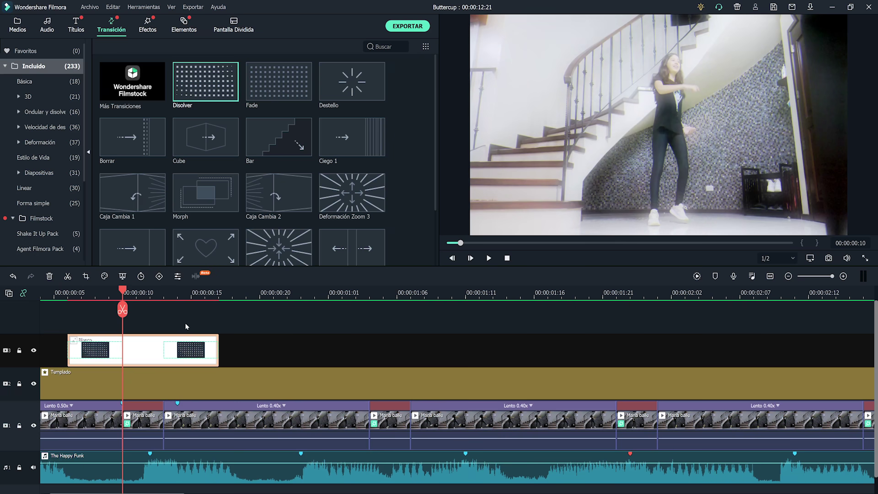
pyautogui.hotkey('ctrl', '-')
pyautogui.hotkey('ctrl', '-')
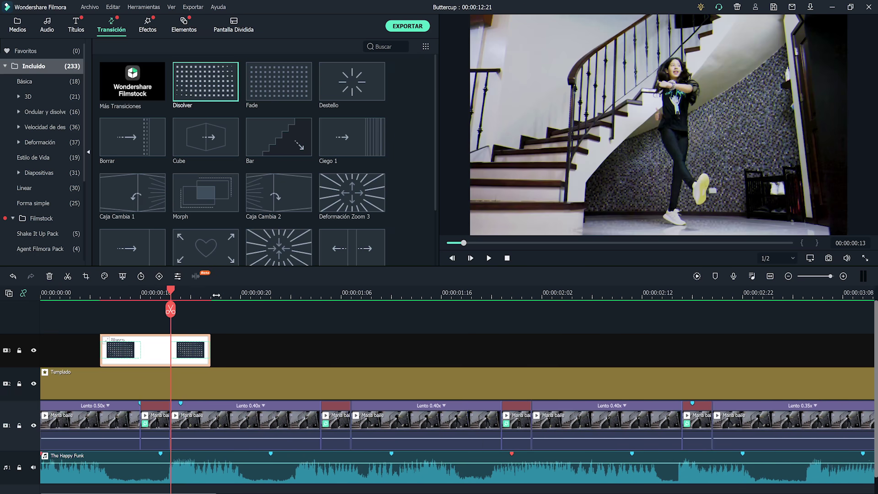
pyautogui.moveTo(82, 300); pyautogui.dragTo(171, 301)
pyautogui.moveTo(260, 295); pyautogui.dragTo(135, 290)
pyautogui.moveTo(61, 295); pyautogui.dragTo(40, 299)
pyautogui.press('space')
pyautogui.press('space')
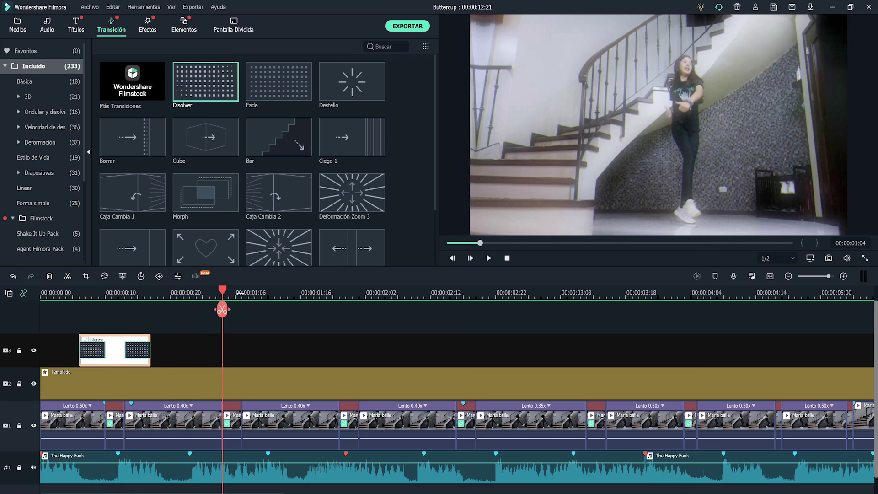
# Copy the Blanco flash with its transitions and paste duplicates on video track 3 over the other sped-up segments, starting at 00:00:01:01
pyautogui.hotkey('ctrl', '-')
pyautogui.rightClick(104, 351)
pyautogui.click(145, 40)
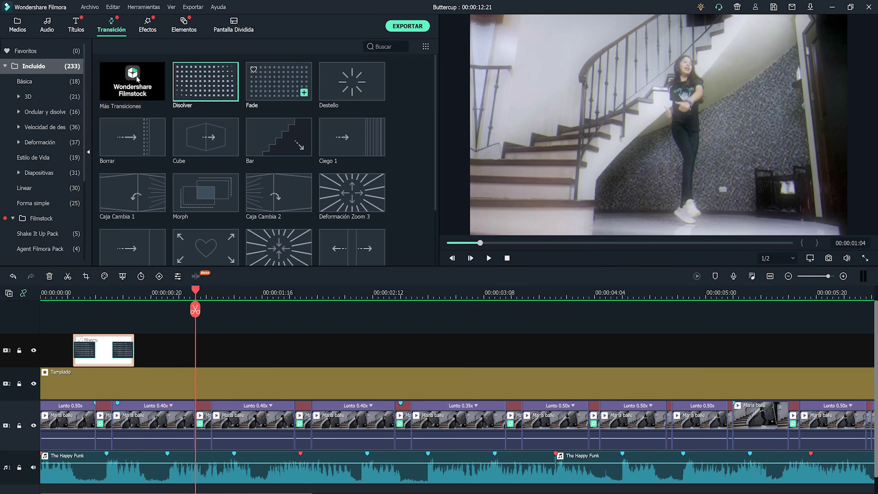
pyautogui.click(179, 293)
pyautogui.rightClick(253, 358)
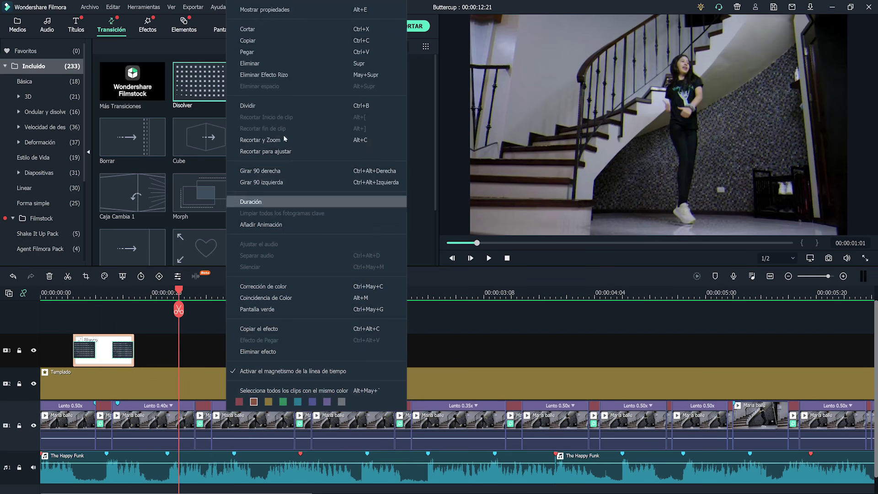
pyautogui.click(251, 53)
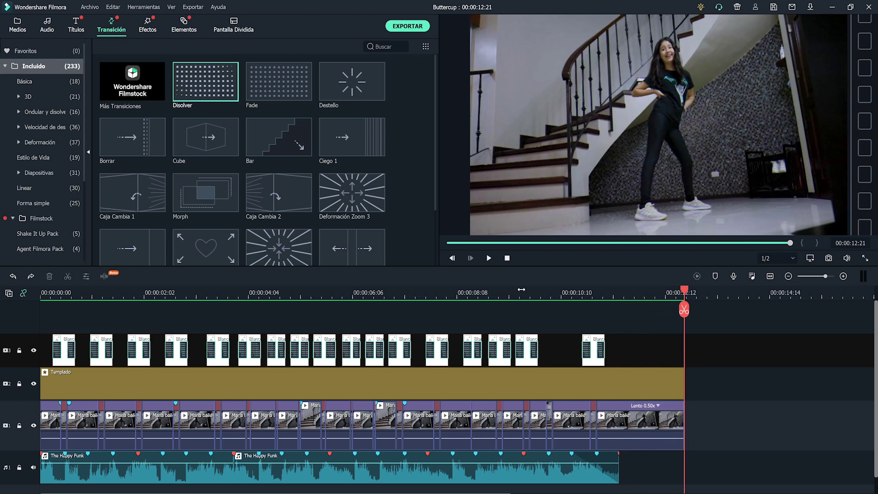
# Export the edited video locally as an MP4 named Buttercup main at 1920x1080
pyautogui.click(26, 22)
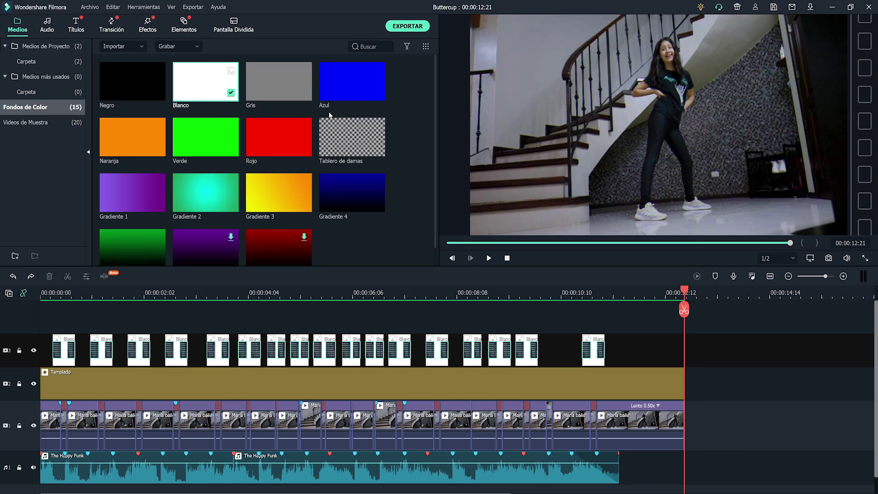
pyautogui.click(42, 49)
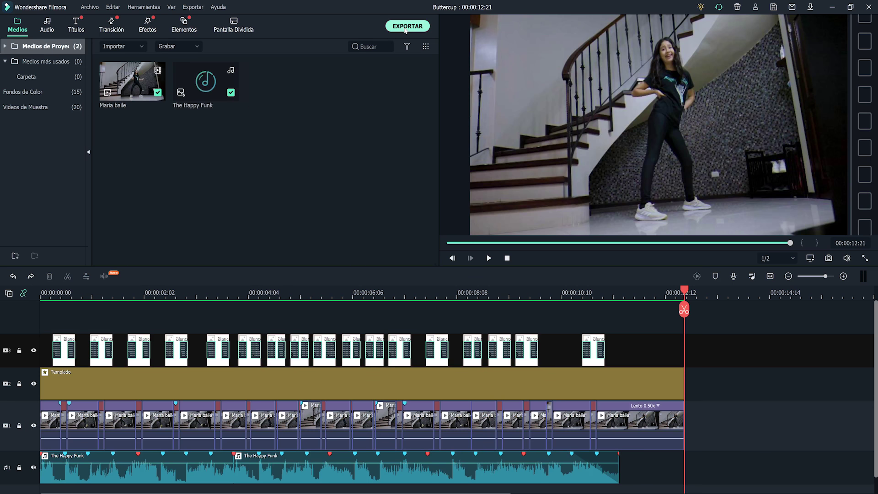
pyautogui.click(405, 27)
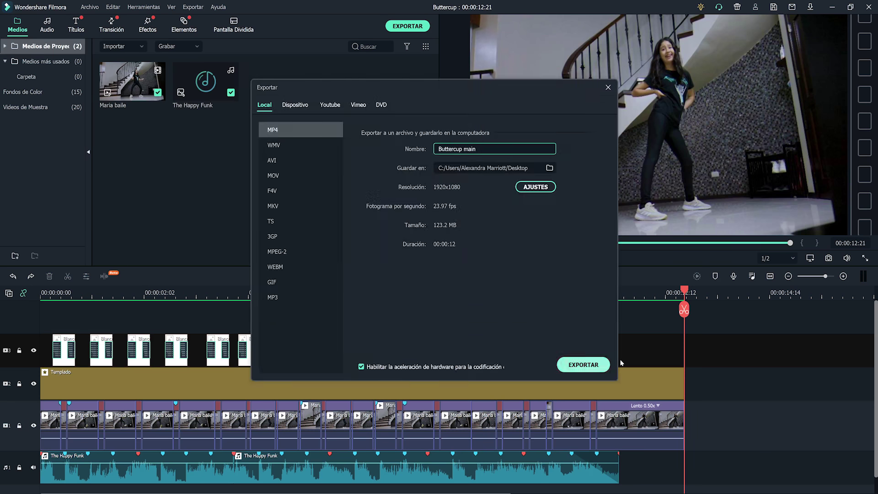
pyautogui.click(582, 365)
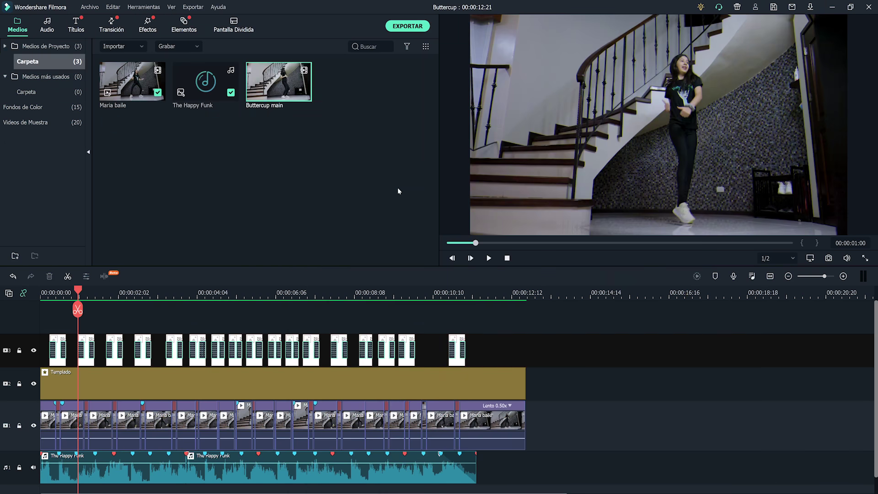
# Place the exported Buttercup main clip at the start of a new track above the flashes and open its custom animation settings
pyautogui.moveTo(302, 91); pyautogui.dragTo(34, 314)
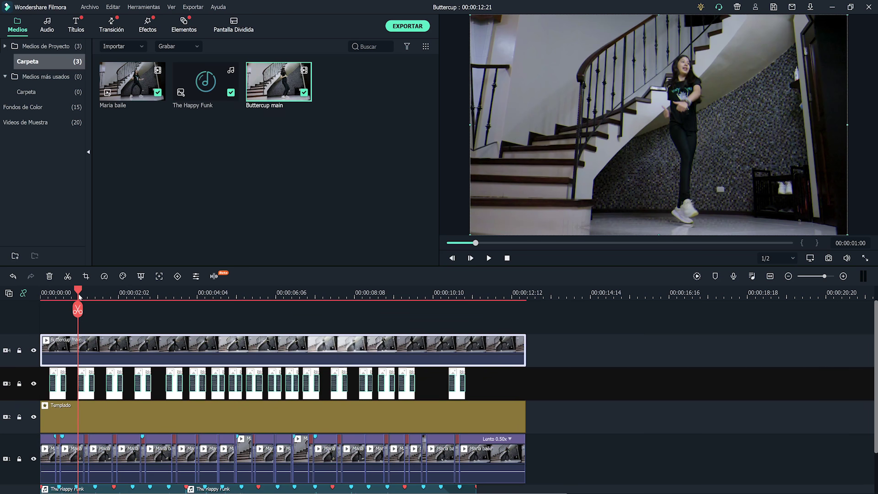
pyautogui.doubleClick(102, 349)
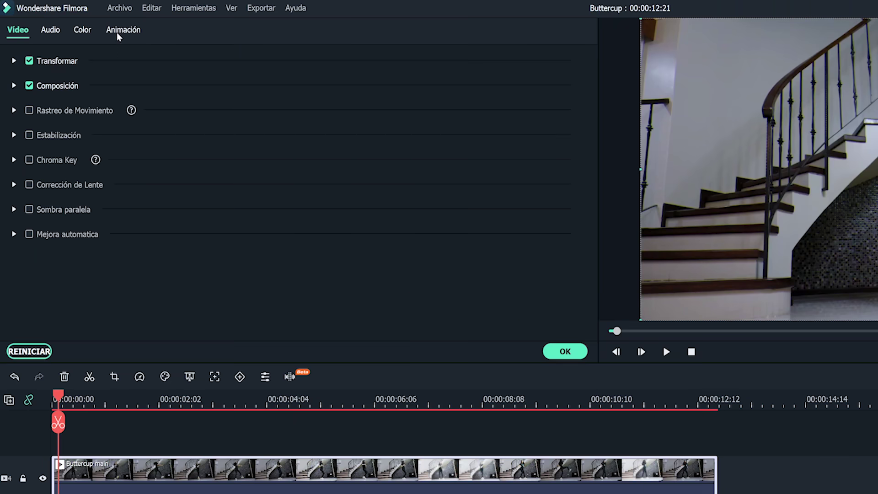
pyautogui.click(119, 31)
pyautogui.click(65, 58)
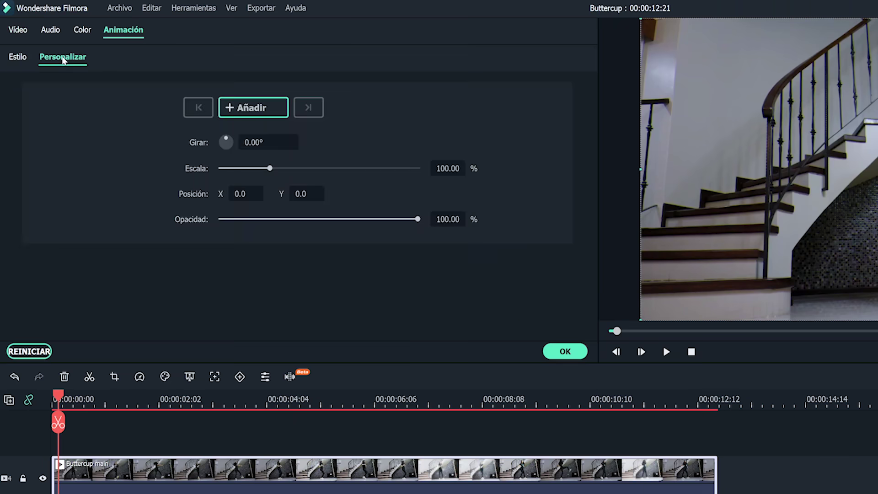
# Add animation keyframes to Buttercup main at the first flash's start and end, plus an enlarged-scale keyframe at 00:00:00:11 between them
pyautogui.moveTo(72, 406); pyautogui.dragTo(171, 412)
pyautogui.click(120, 400)
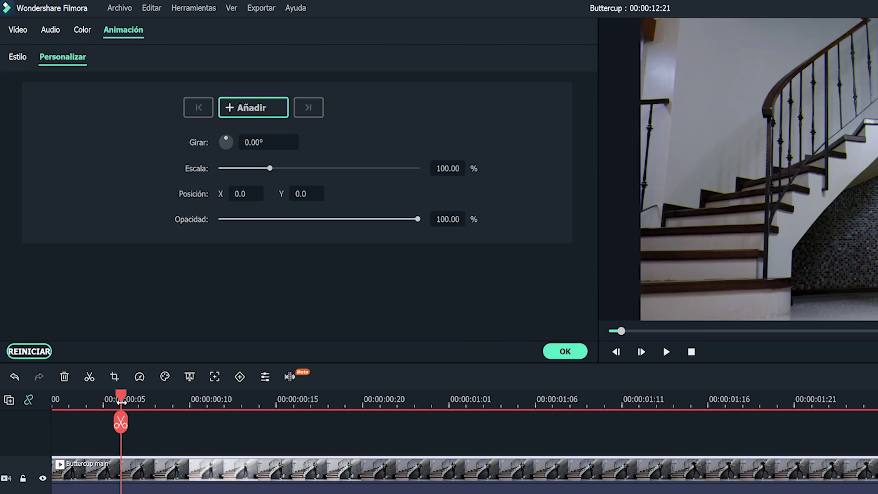
pyautogui.click(254, 109)
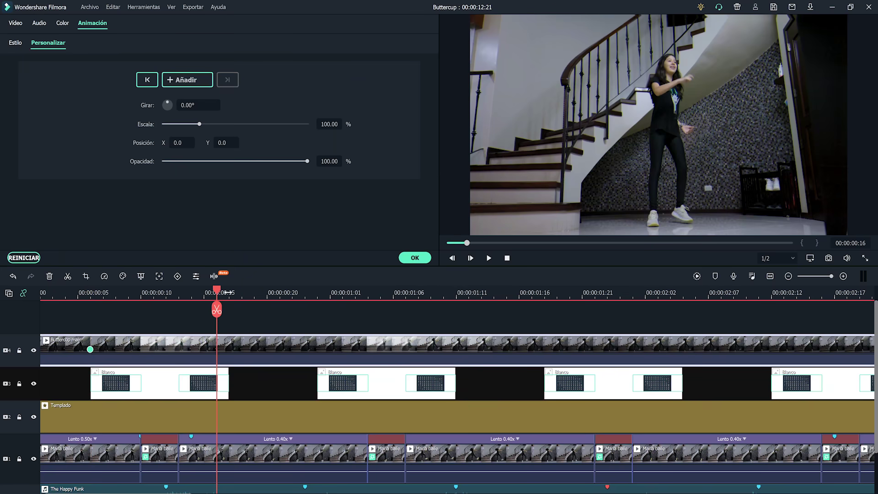
pyautogui.click(218, 293)
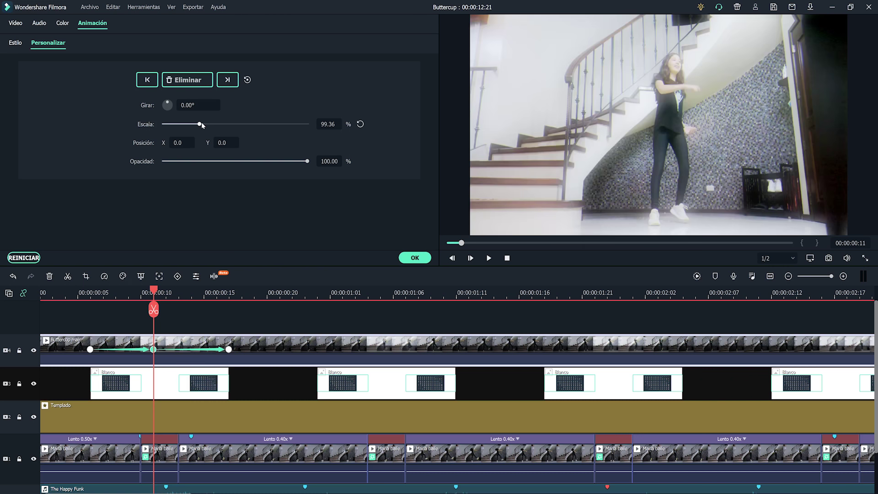
pyautogui.moveTo(202, 123); pyautogui.dragTo(219, 144)
pyautogui.click(415, 257)
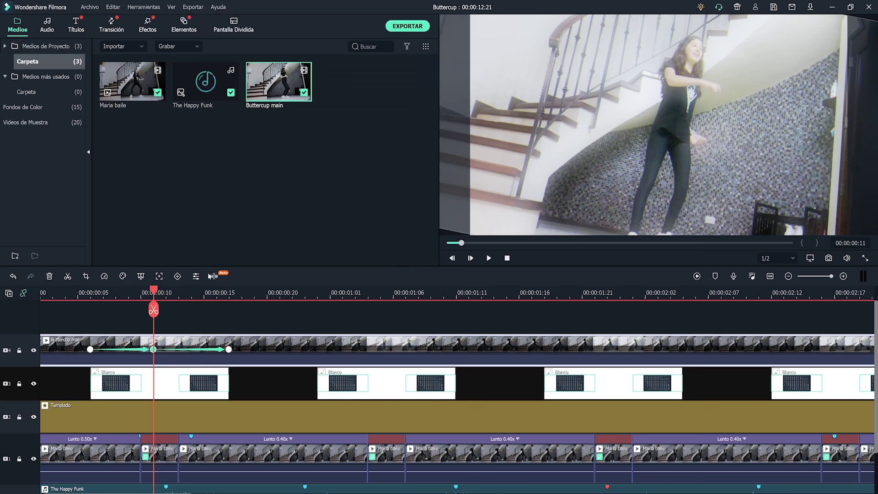
# Repeat the zoom keyframes on Buttercup main over the remaining white flashes, preview the animation and accept it
pyautogui.doubleClick(385, 383)
pyautogui.doubleClick(375, 348)
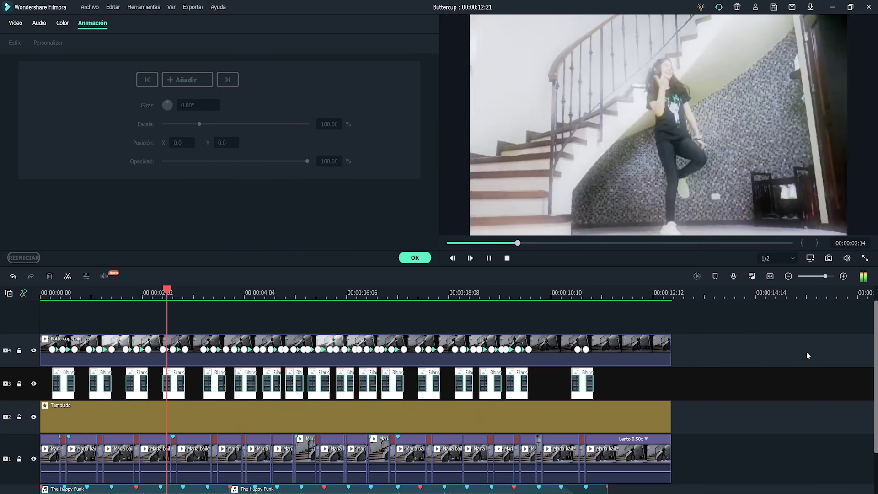
pyautogui.click(506, 258)
pyautogui.click(415, 258)
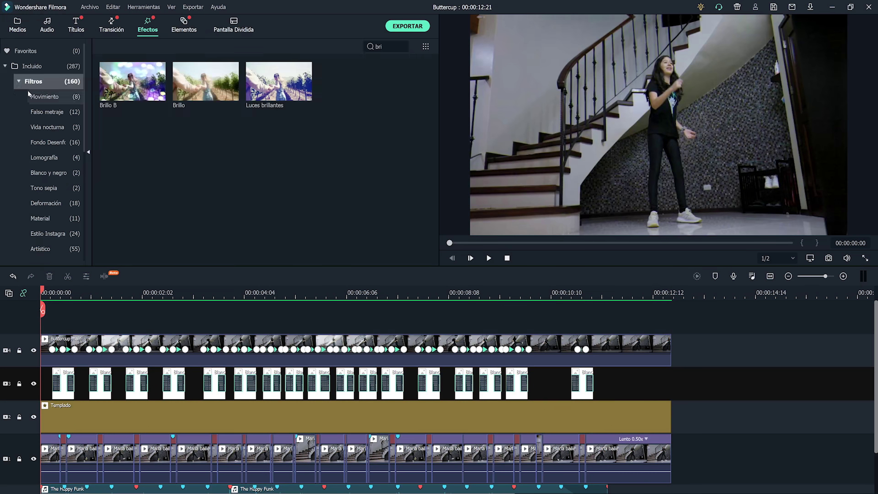
# Place the Caos 1 movement filter above the first flash on video track 5 and paste copies at the second and third flashes
pyautogui.click(44, 97)
pyautogui.moveTo(132, 81); pyautogui.dragTo(63, 350)
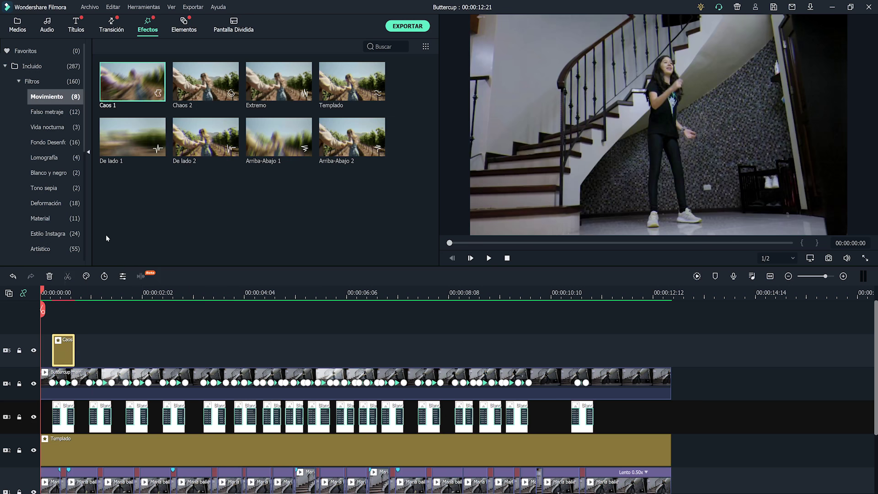
pyautogui.click(89, 293)
pyautogui.hotkey('ctrl', 'v')
pyautogui.click(125, 292)
pyautogui.hotkey('ctrl', 'v')
# Lower the Frecuencia value of the first Caos 1 filter
pyautogui.doubleClick(63, 350)
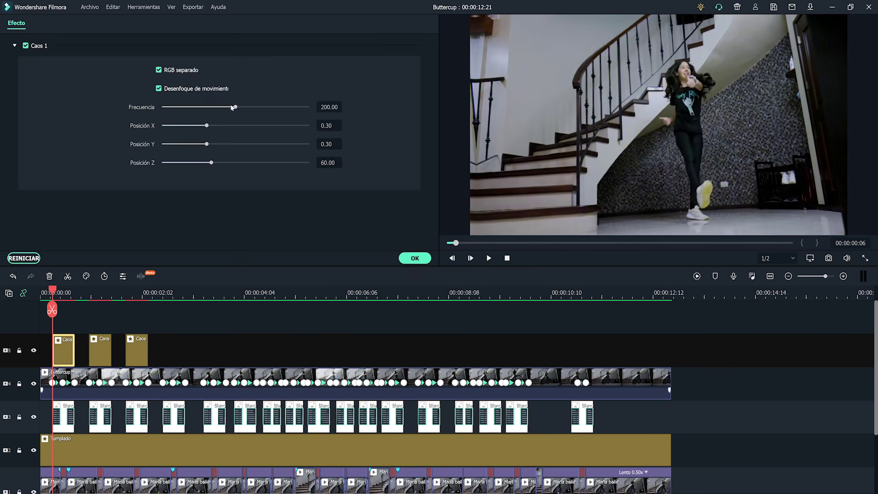
pyautogui.moveTo(233, 107); pyautogui.dragTo(190, 107)
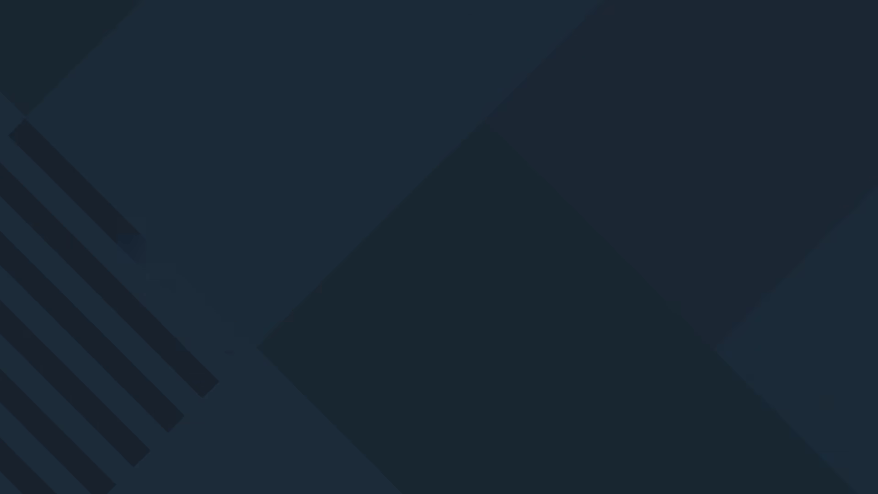